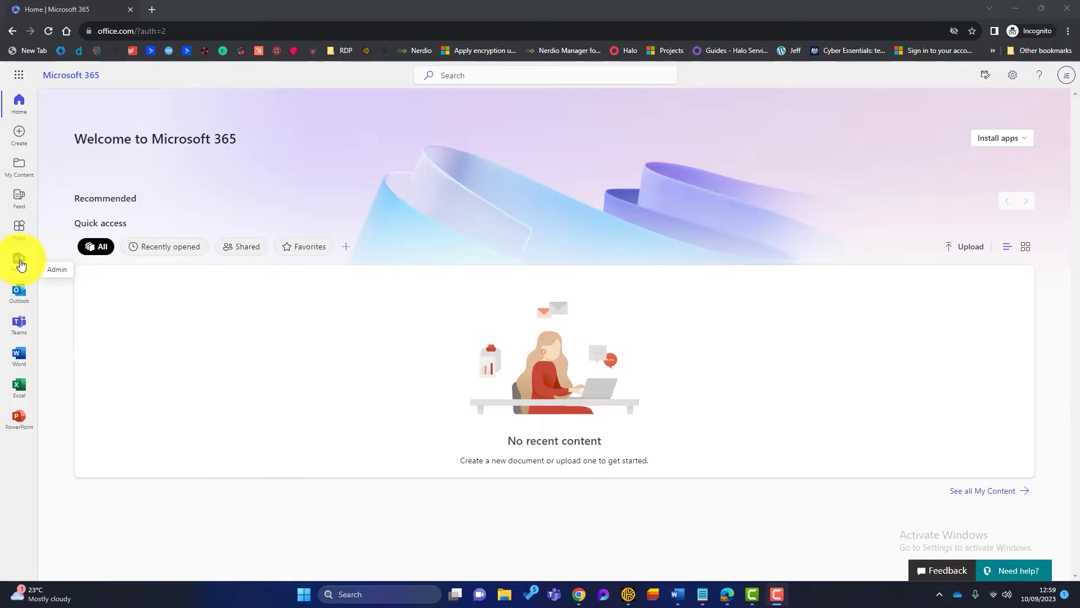
- From the Microsoft 365 admin center, open the Identity (Microsoft Entra) admin center via Admin centers
click(20, 264)
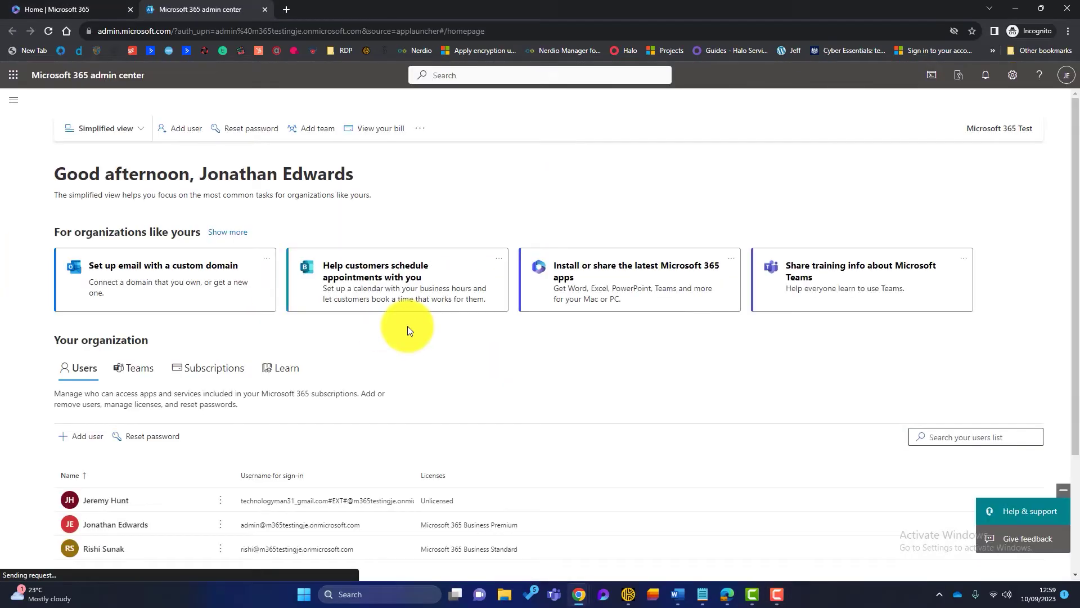
click(17, 105)
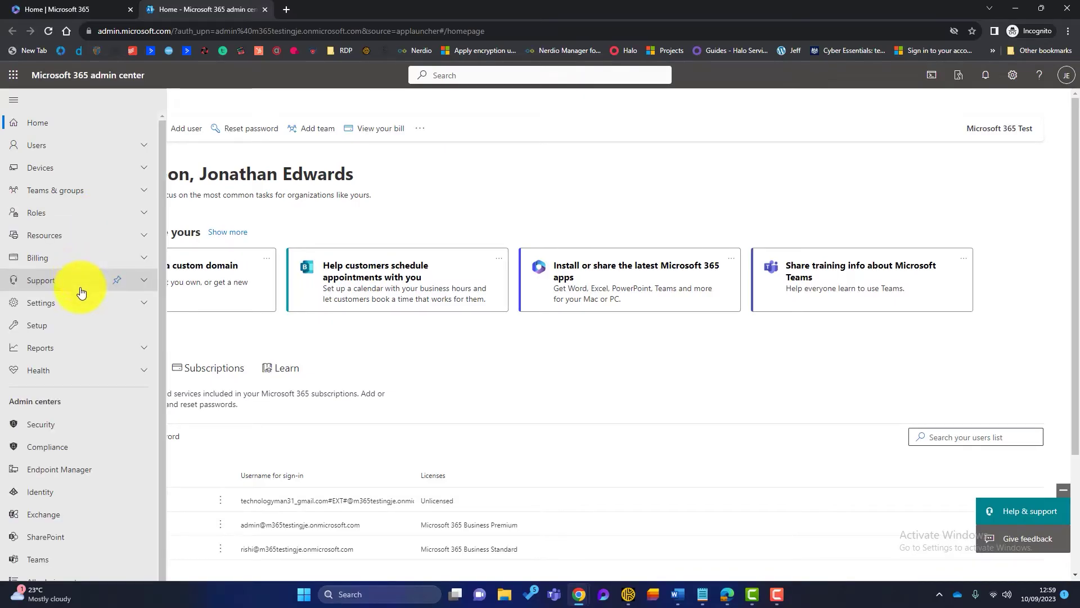
scroll(85, 394, down, 1)
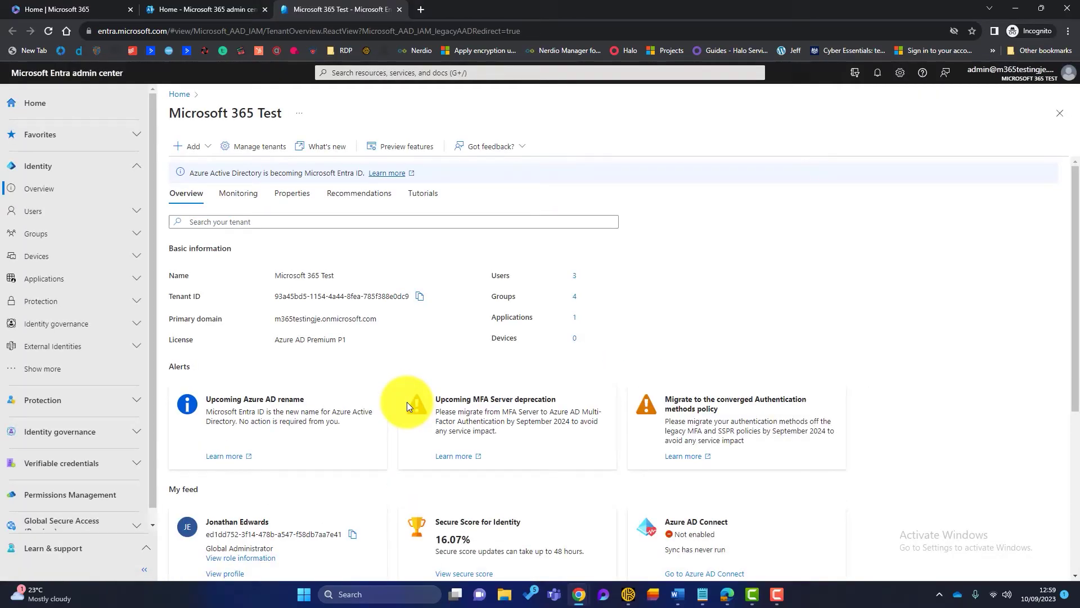
- Go to Identity > External Identities > Overview, then External collaboration settings
click(140, 168)
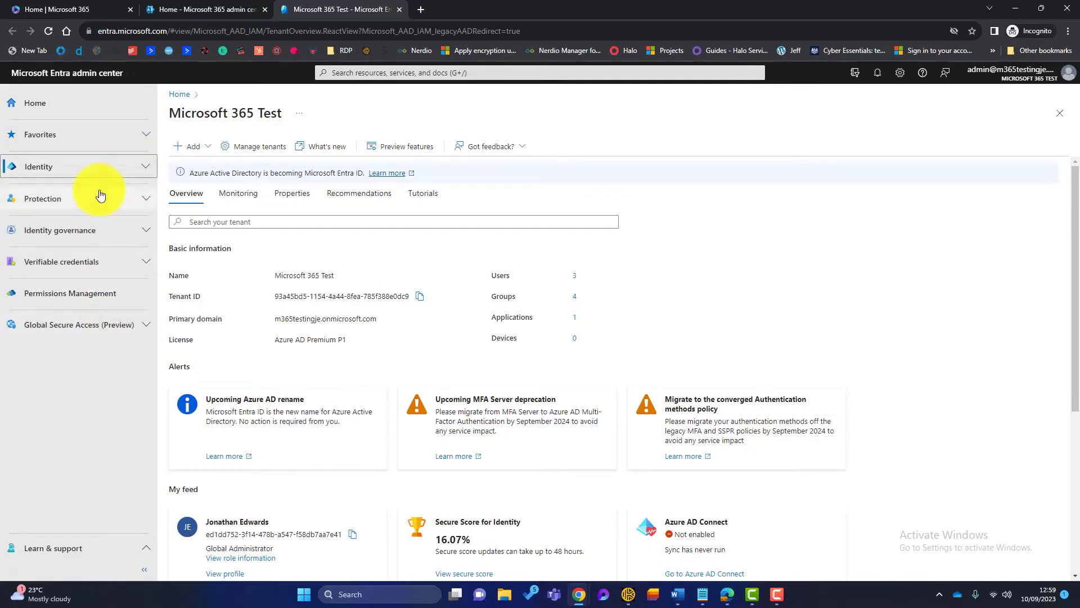
click(139, 169)
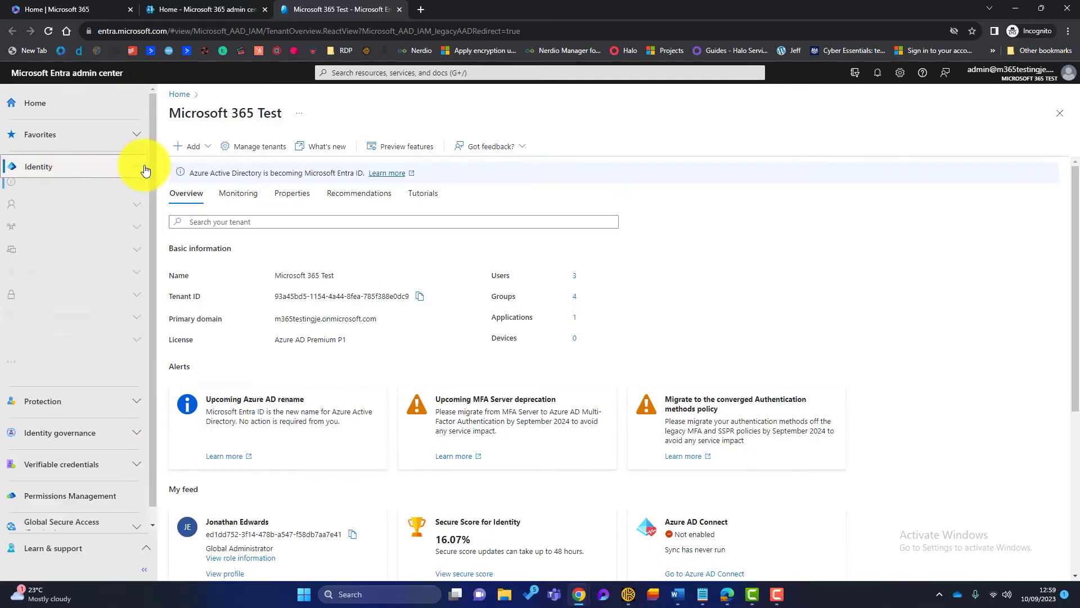
click(69, 347)
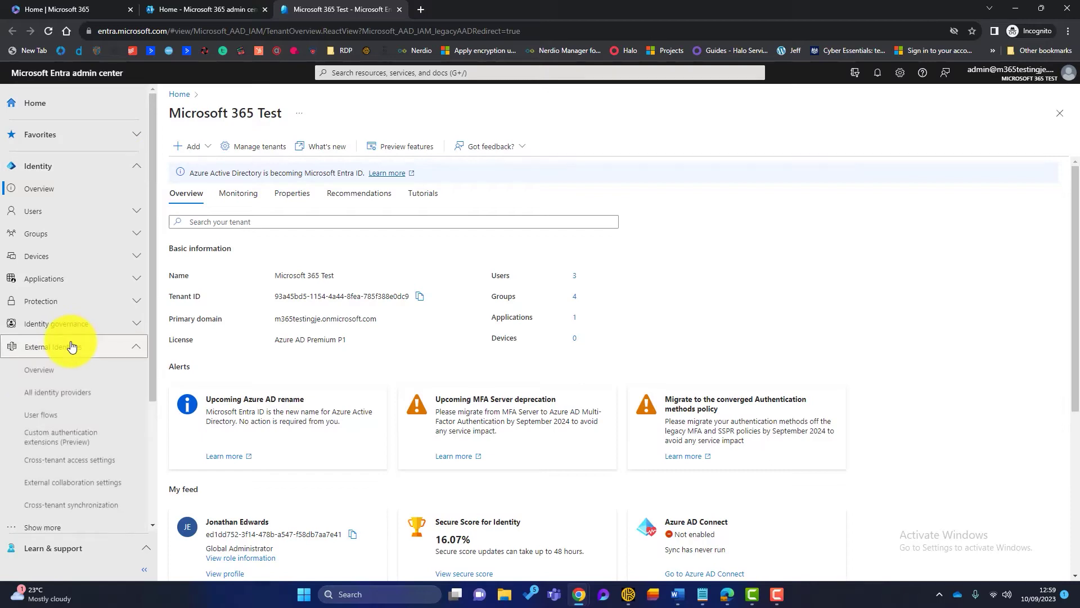
click(53, 372)
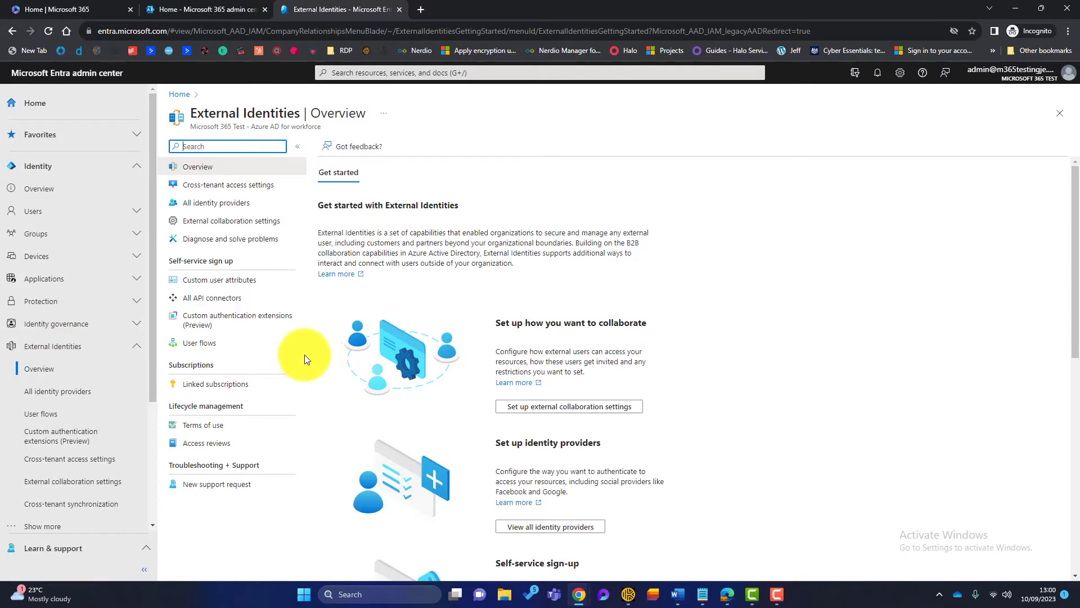
click(218, 227)
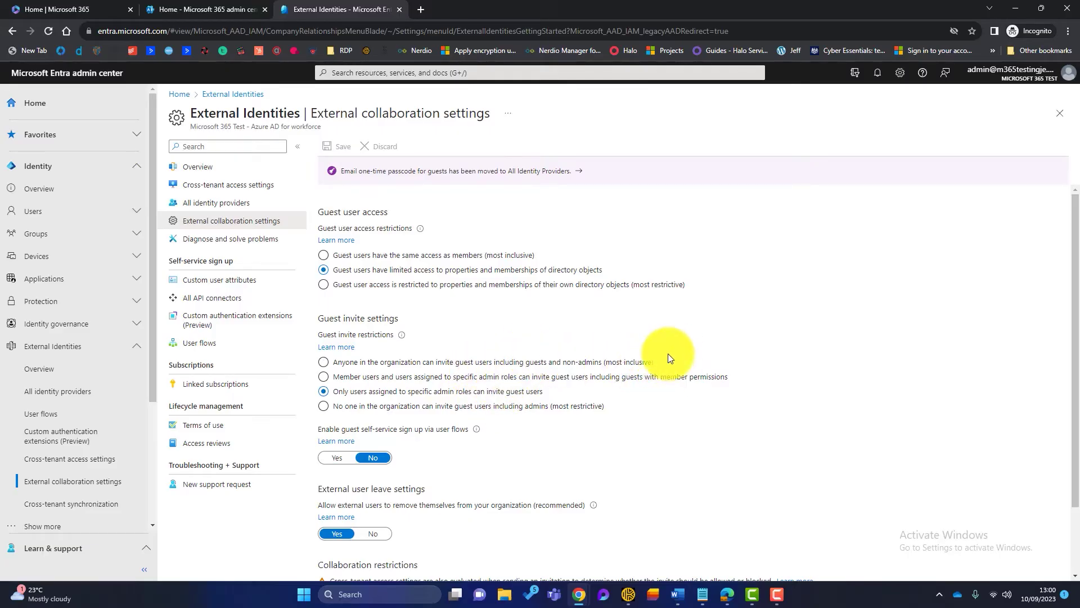
- Try the guest invite restriction options, keep 'Only users assigned to specific admin roles', and close Entra
click(641, 363)
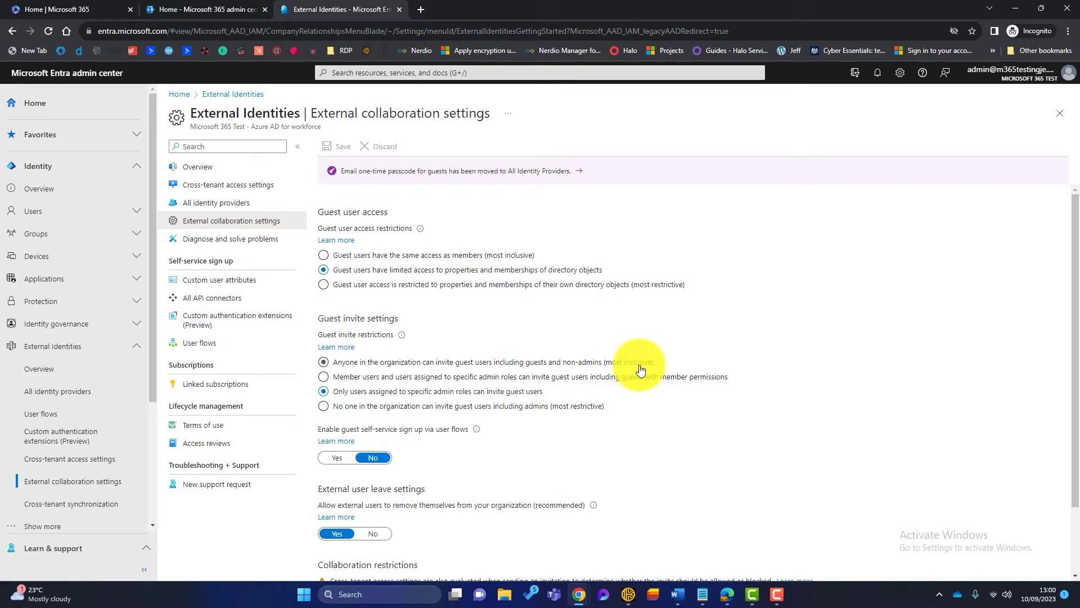
click(592, 410)
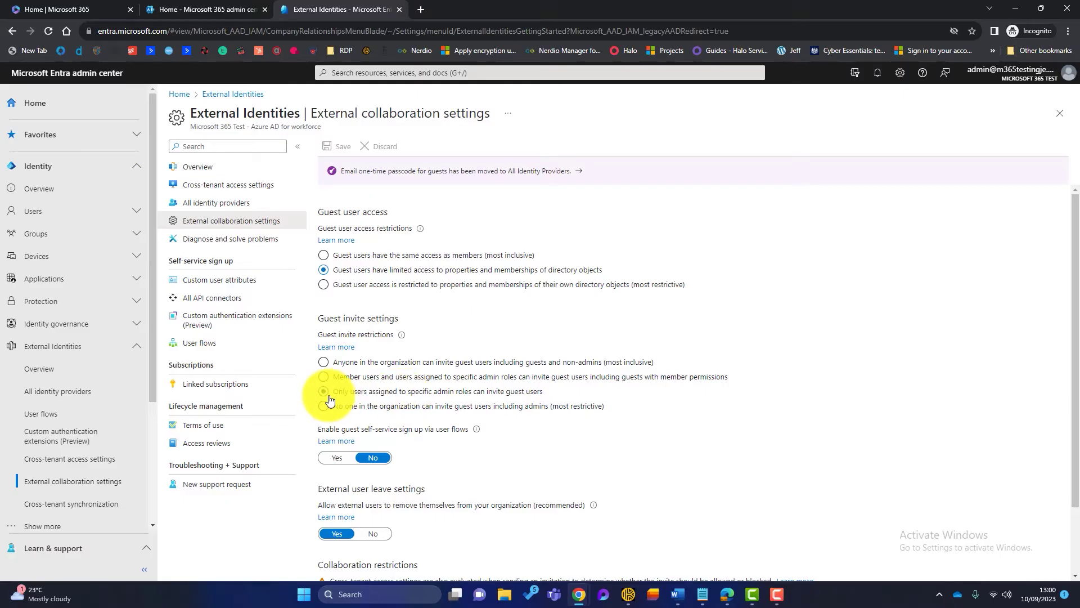
click(323, 362)
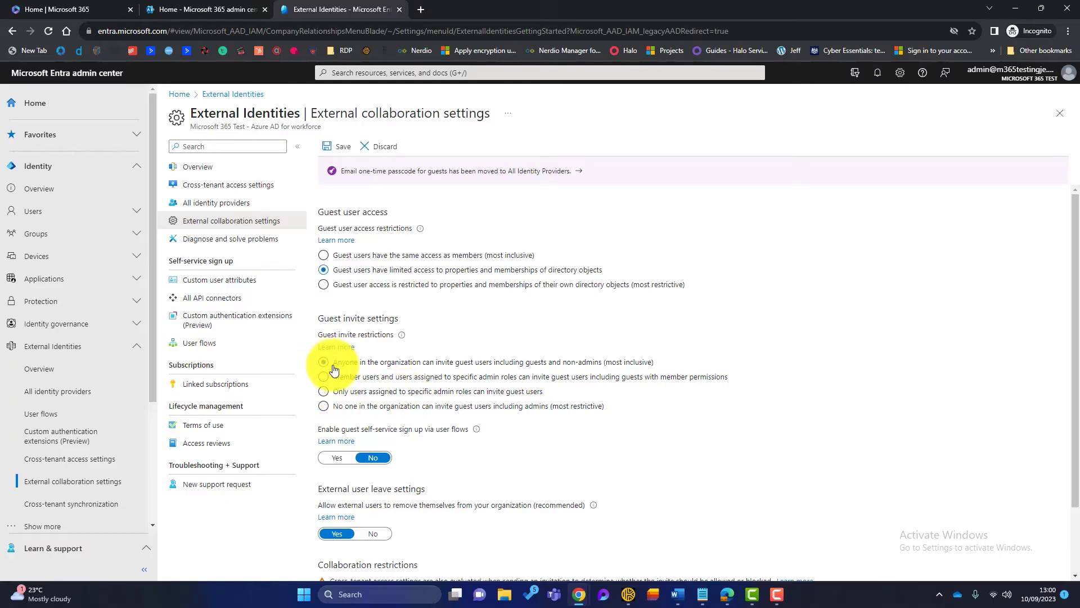
click(348, 390)
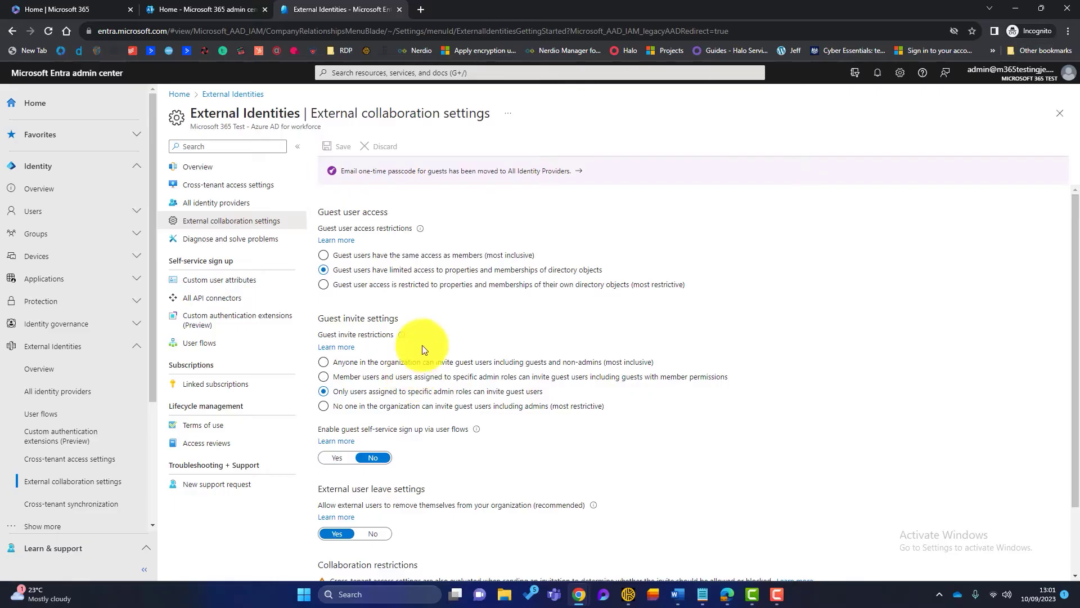
click(401, 10)
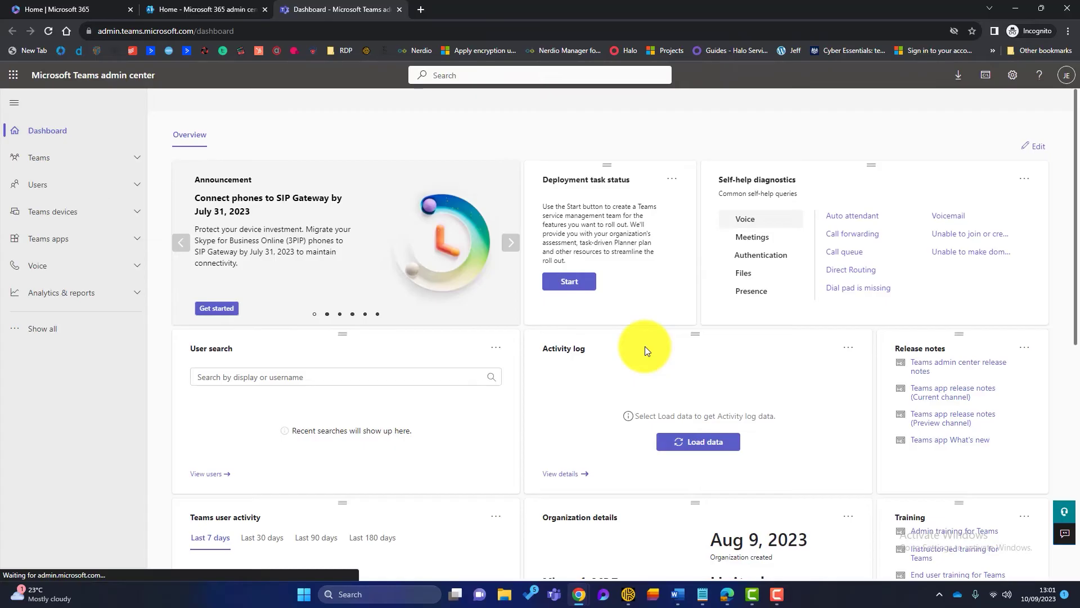
- Keep Teams external access at 'Allow all external domains', then go to Users > Guest access
click(125, 189)
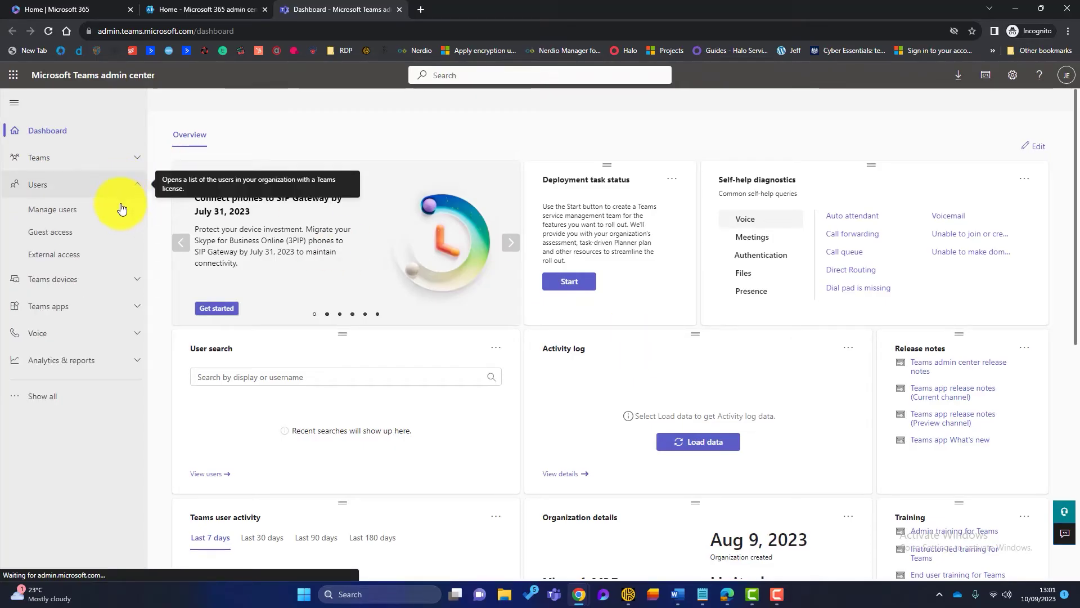
click(74, 257)
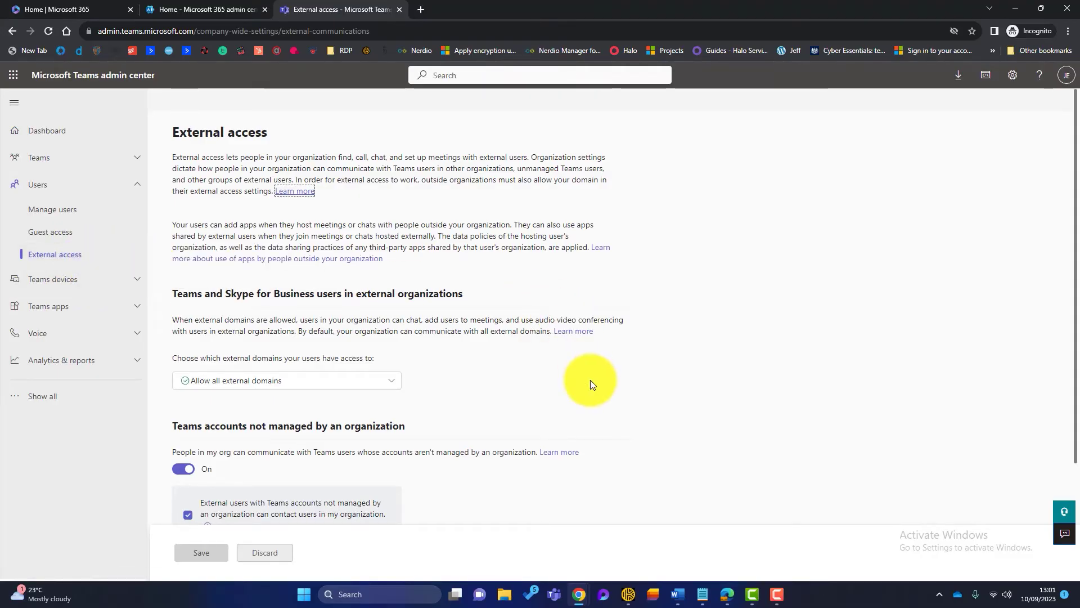
scroll(592, 385, down, 1)
scroll(591, 384, down, 2)
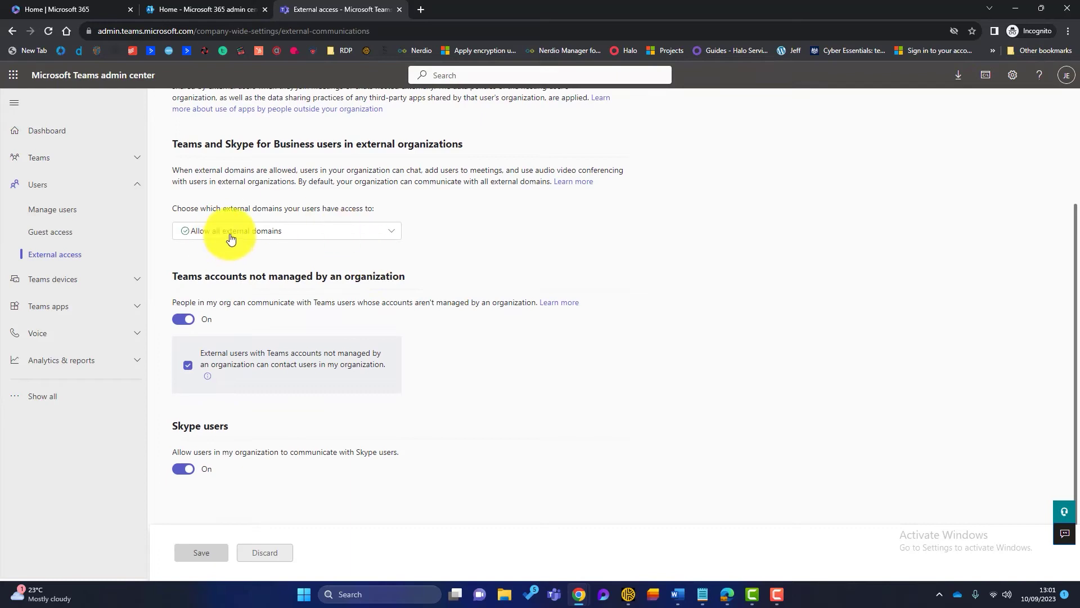
click(310, 231)
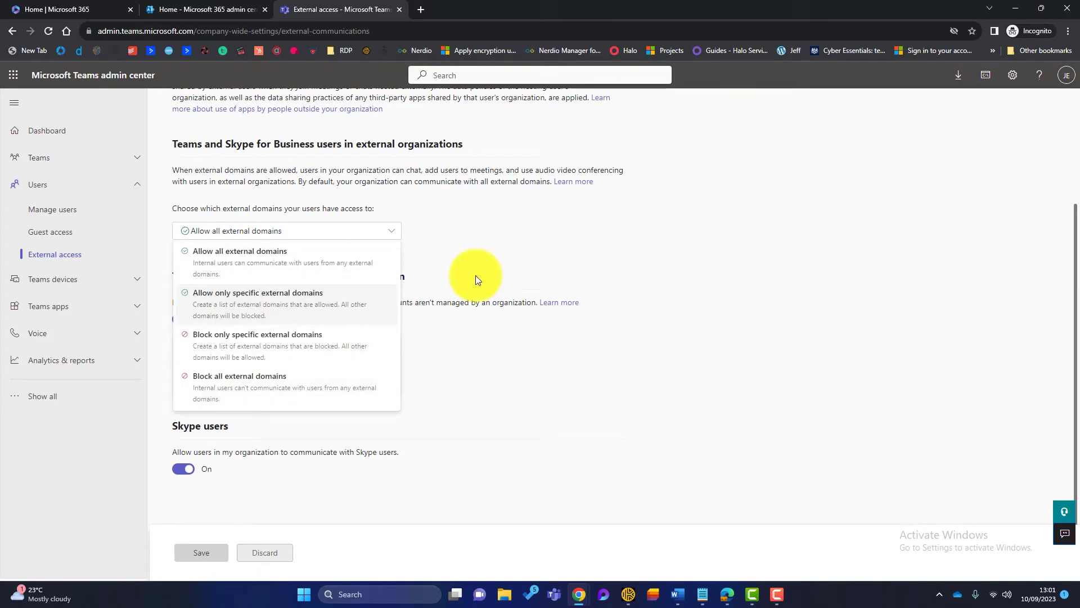
click(582, 255)
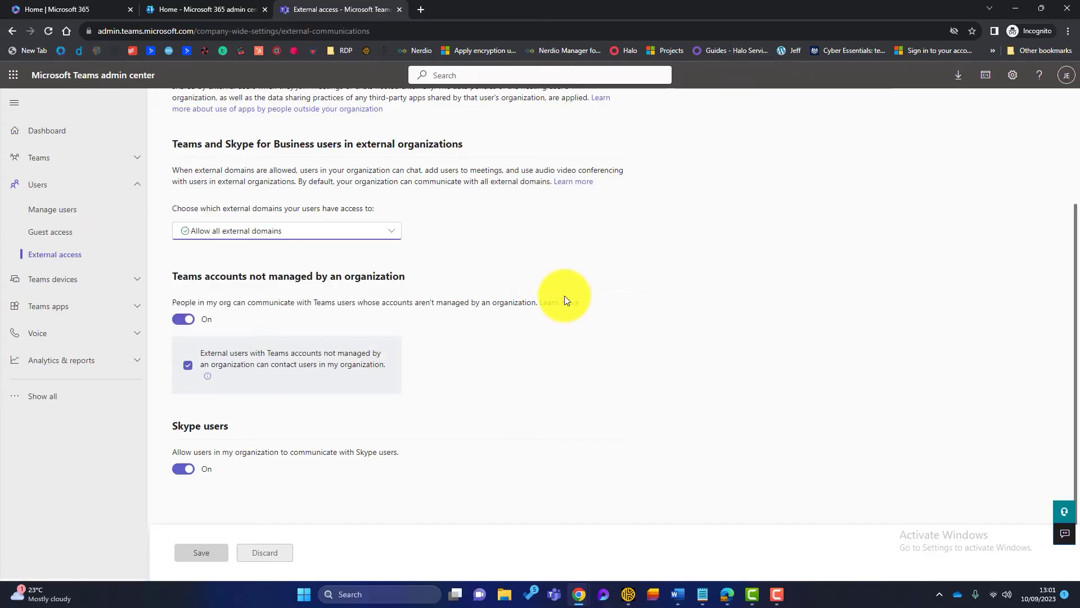
scroll(565, 295, up, 3)
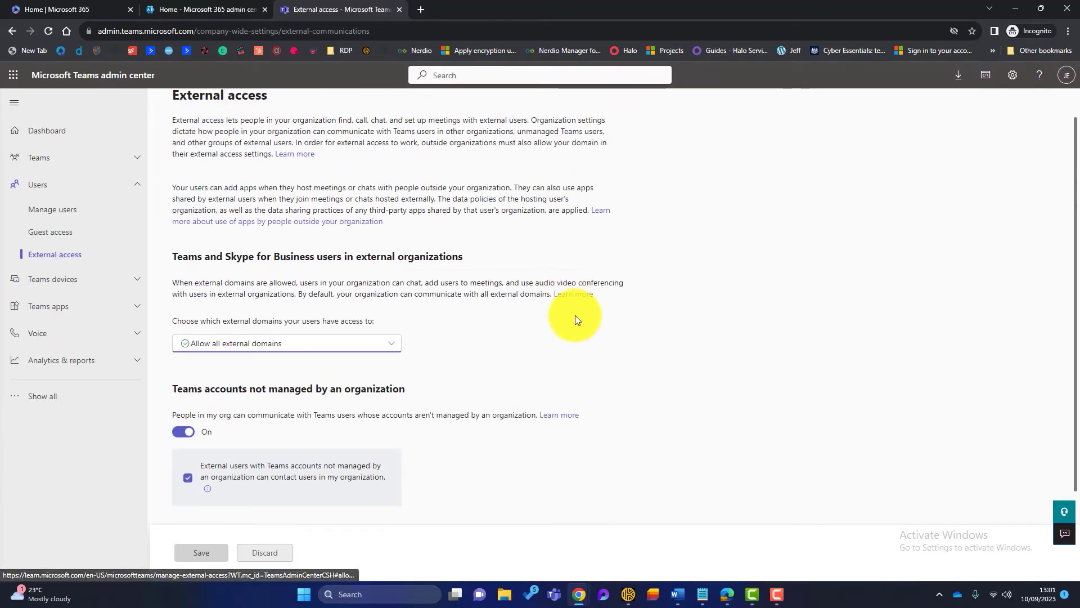
scroll(574, 319, up, 1)
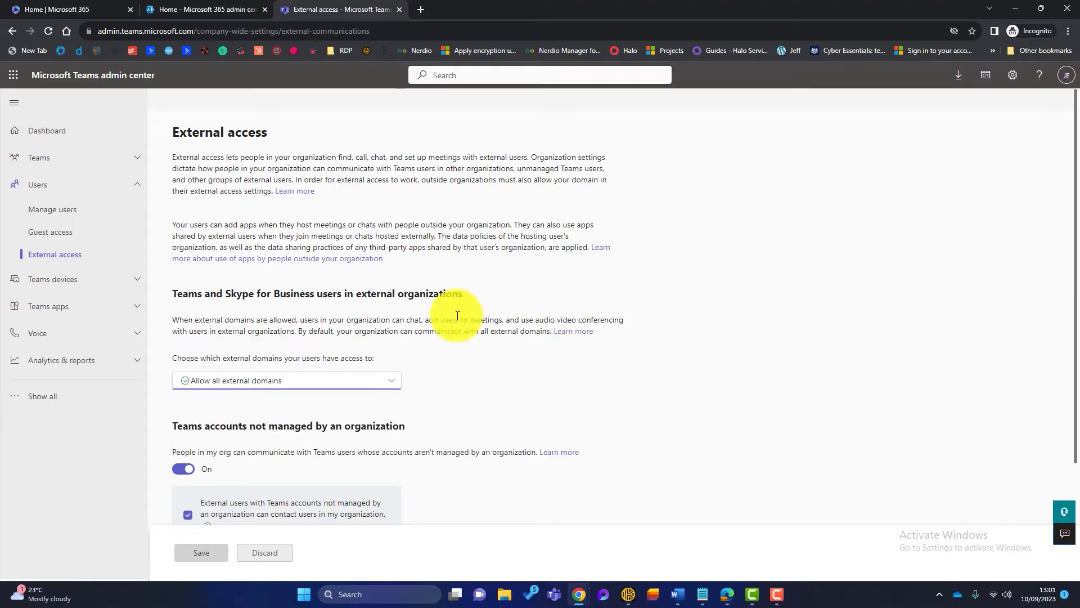
click(45, 233)
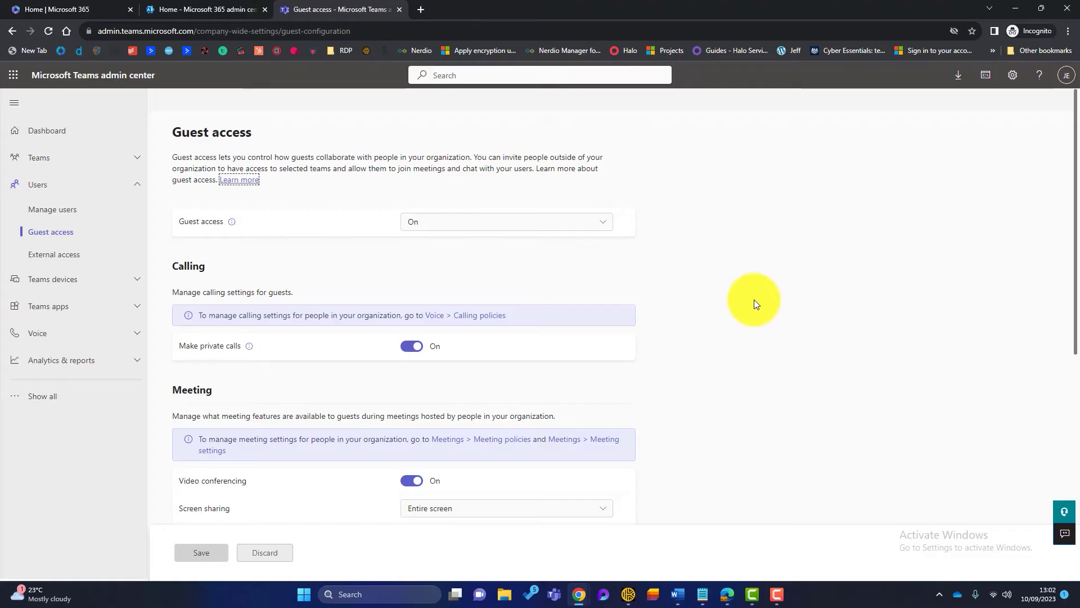
- Keep guest screen sharing at Entire screen, review the Messaging options, and close the Teams admin center
scroll(754, 299, down, 1)
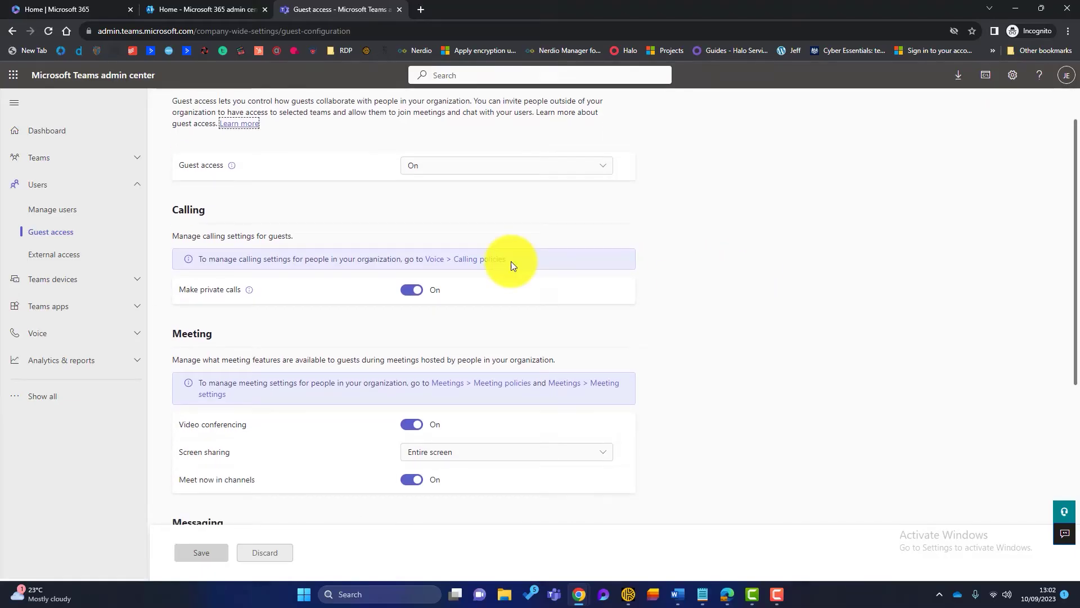
scroll(763, 297, down, 2)
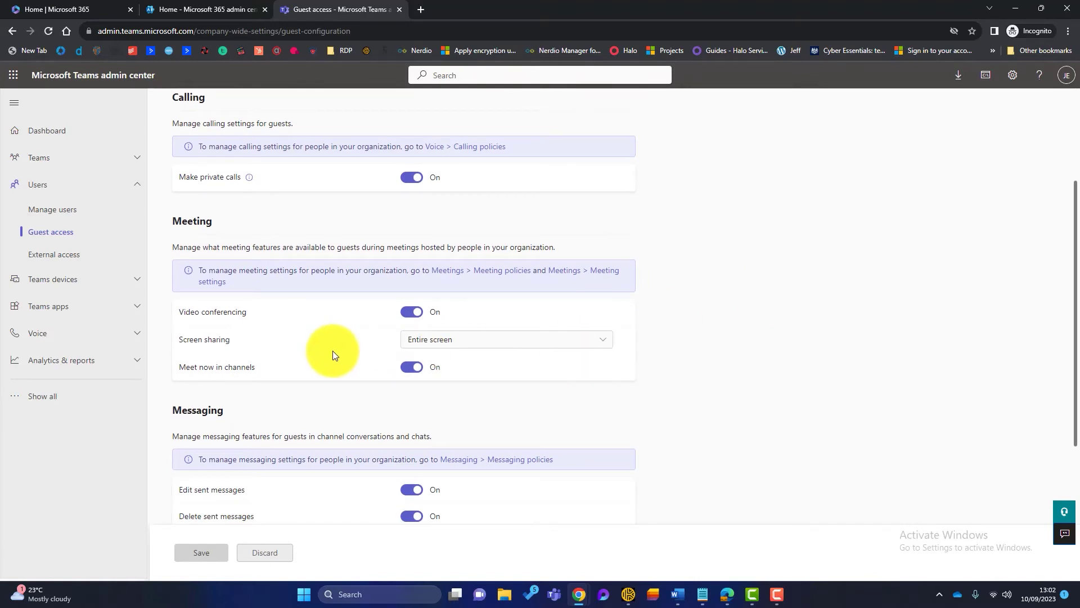
click(457, 342)
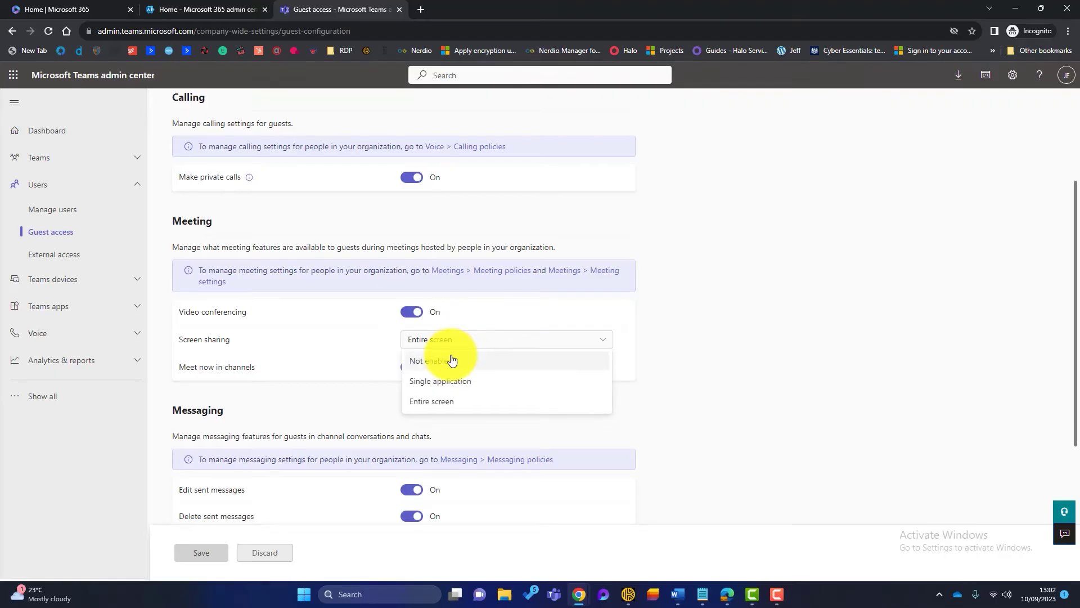
click(734, 360)
scroll(735, 360, down, 3)
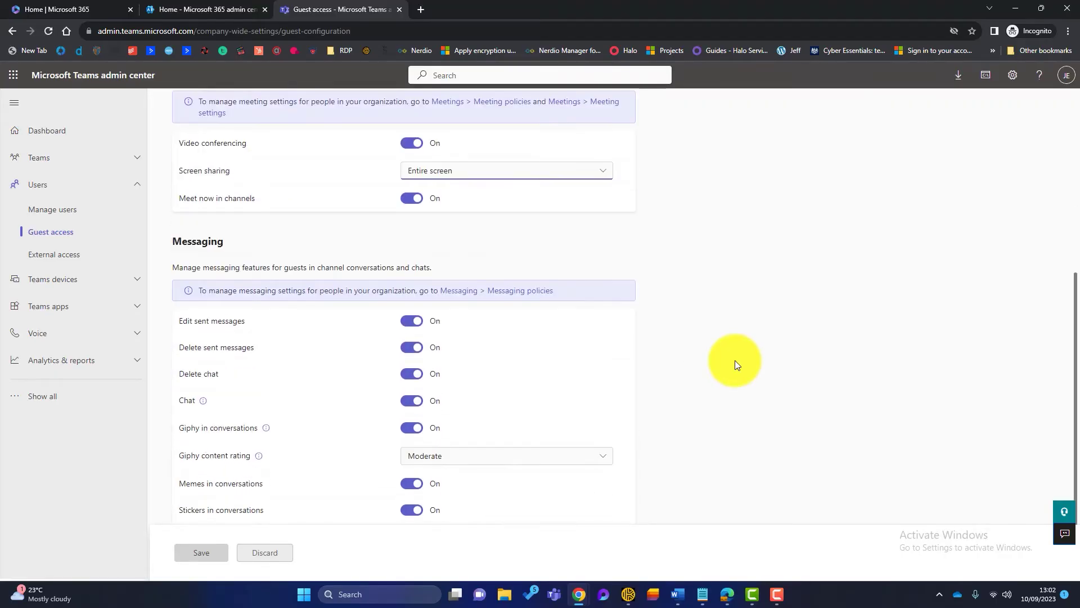
scroll(734, 361, down, 1)
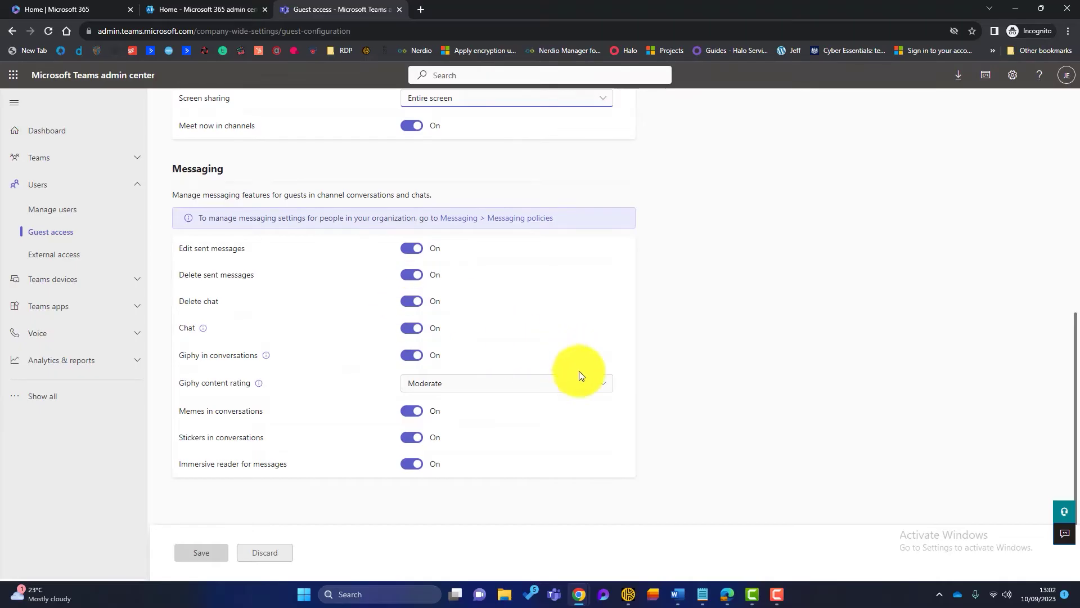
scroll(630, 415, up, 6)
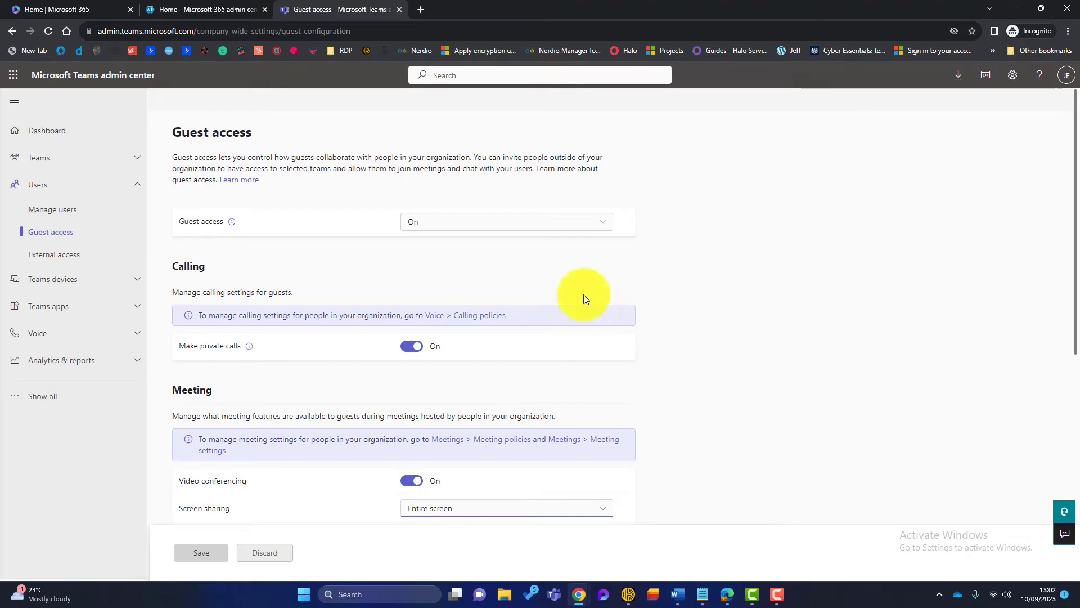
click(399, 10)
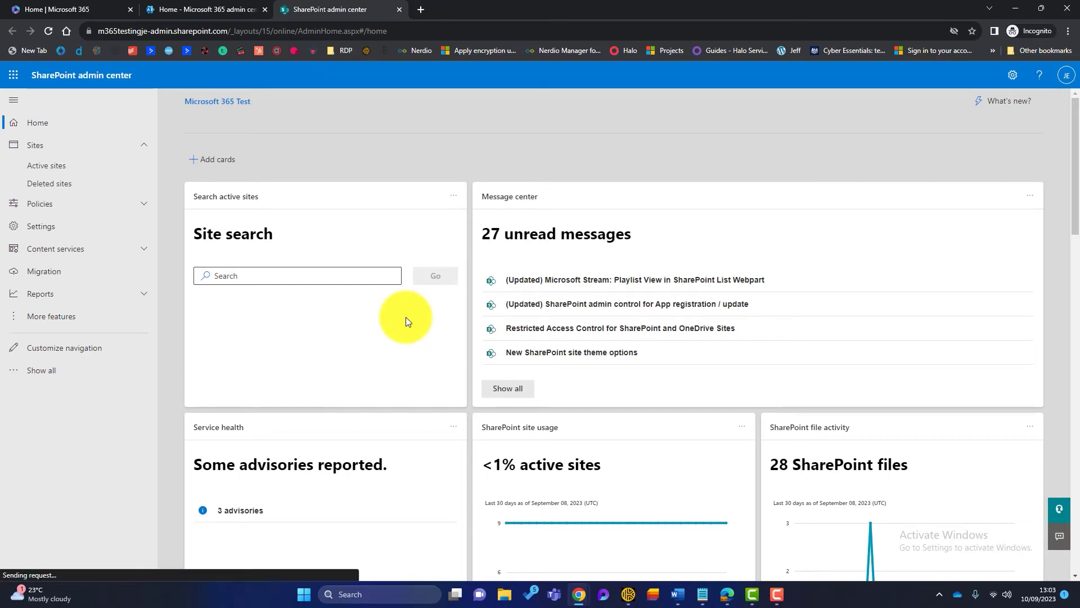
- Expand Policies and open the Sharing page in SharePoint admin center
click(135, 205)
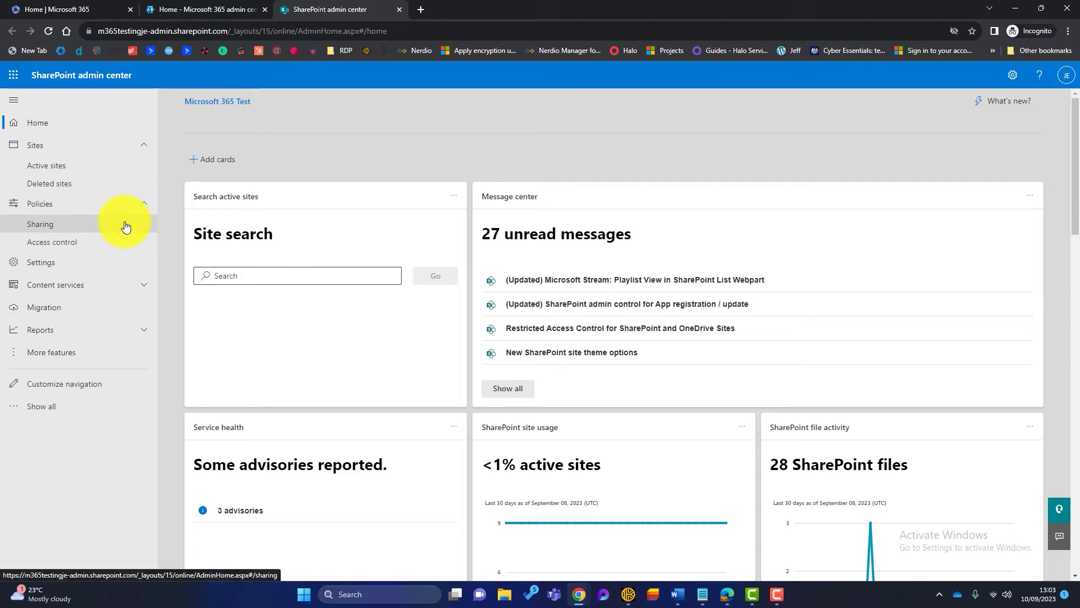
click(128, 224)
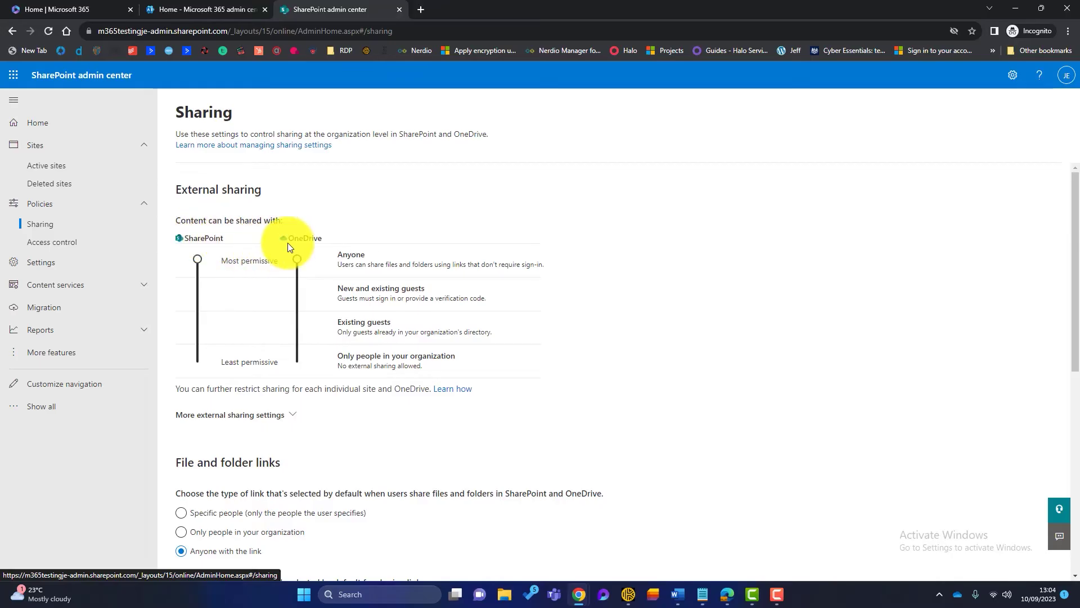
- Set SharePoint and OneDrive sharing to 'New and existing guests', save, and reopen the Sharing page
click(197, 291)
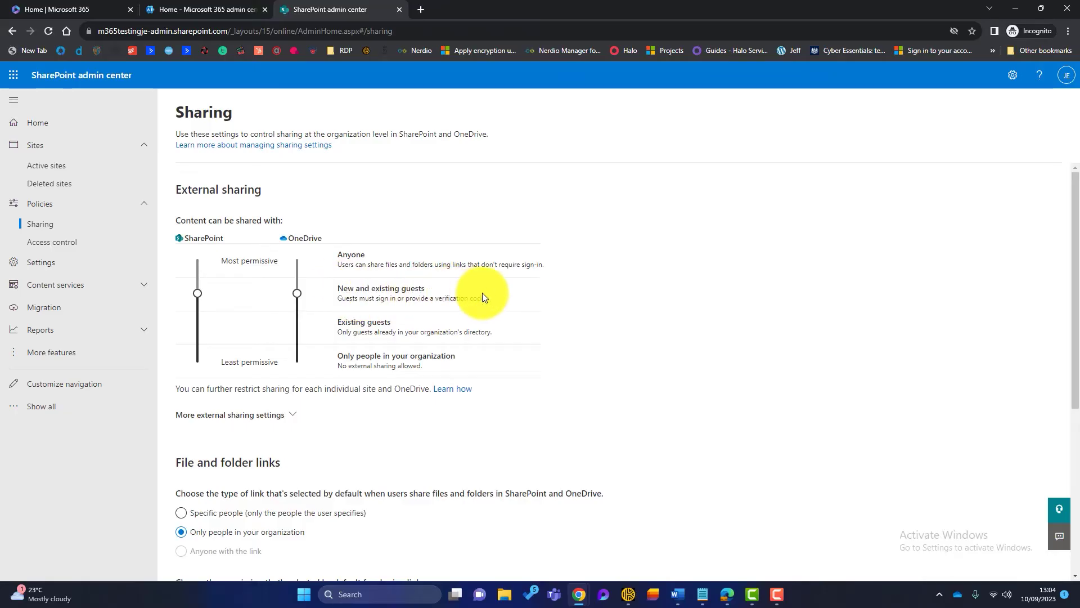
scroll(462, 378, down, 2)
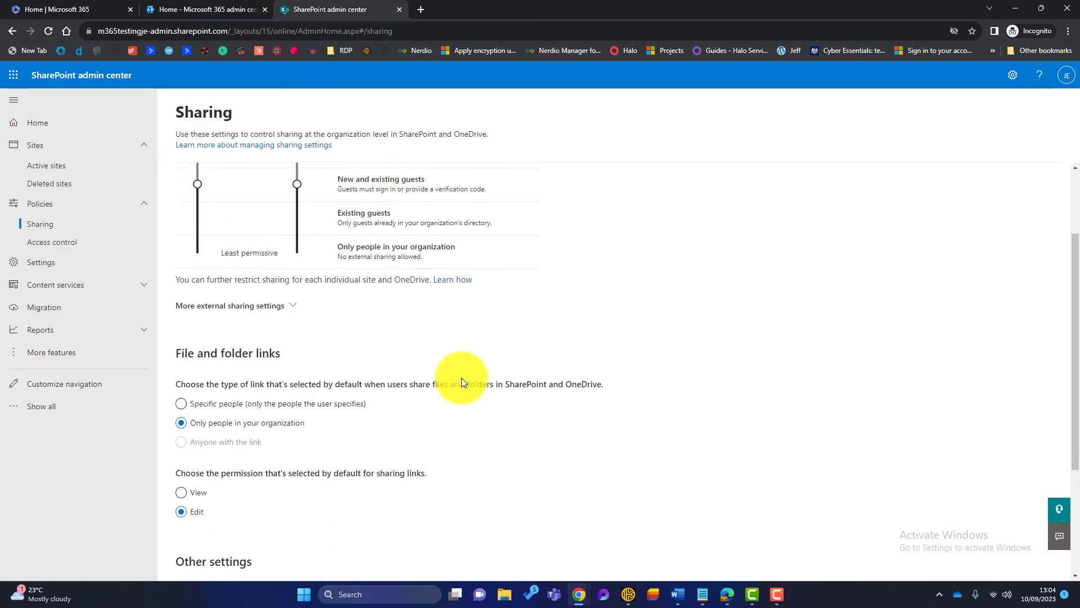
scroll(462, 378, down, 2)
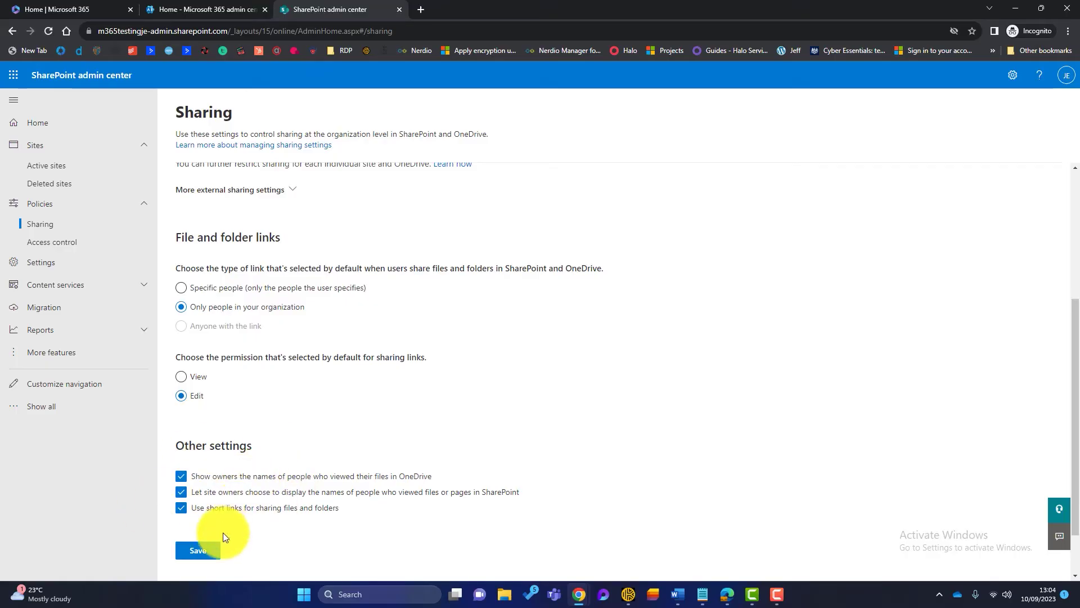
click(199, 556)
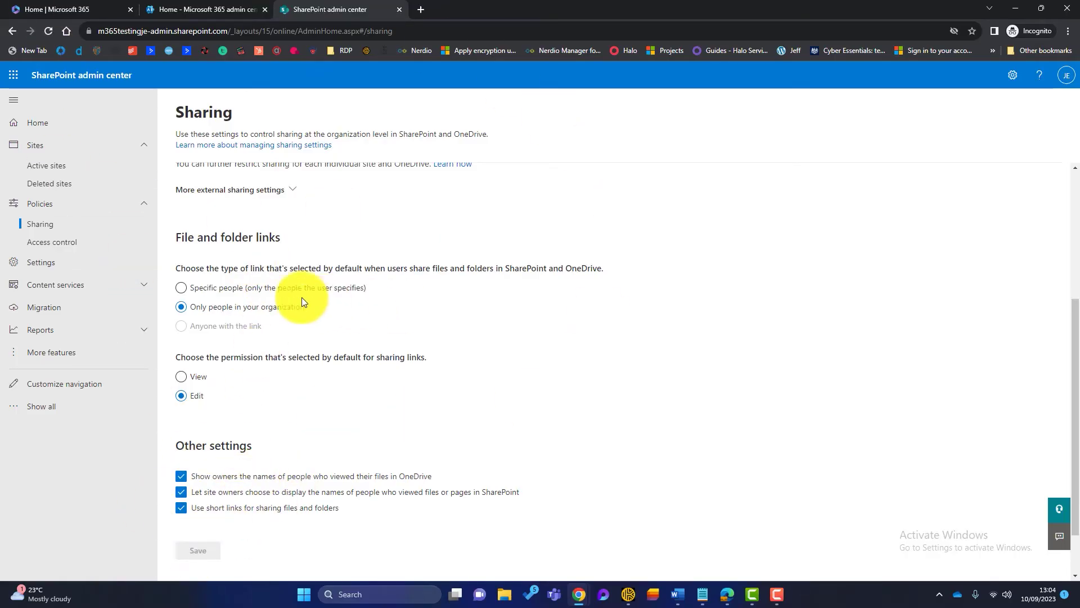
click(46, 166)
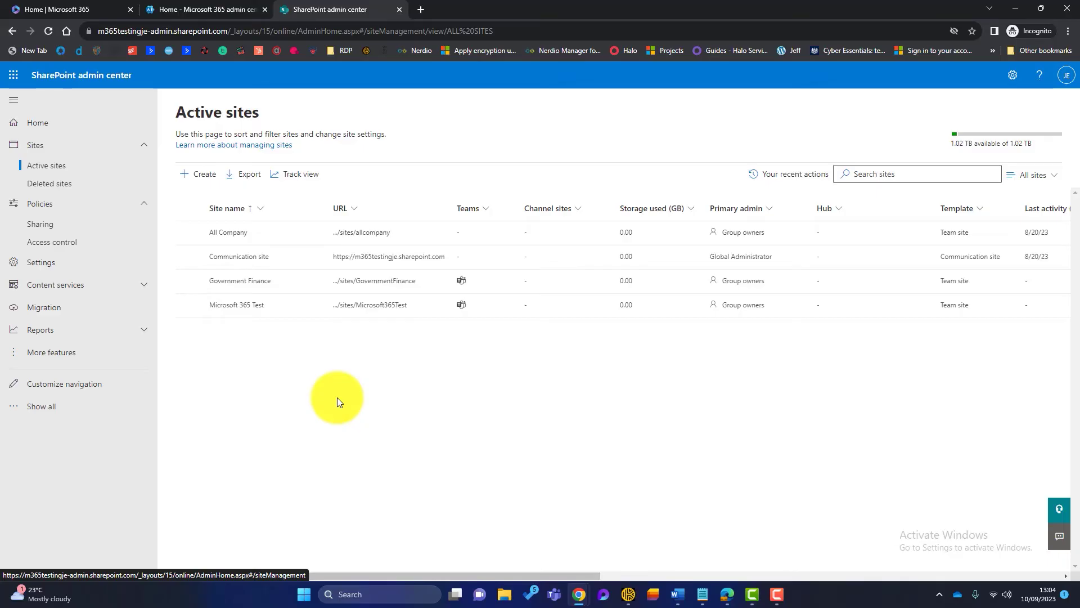
click(72, 226)
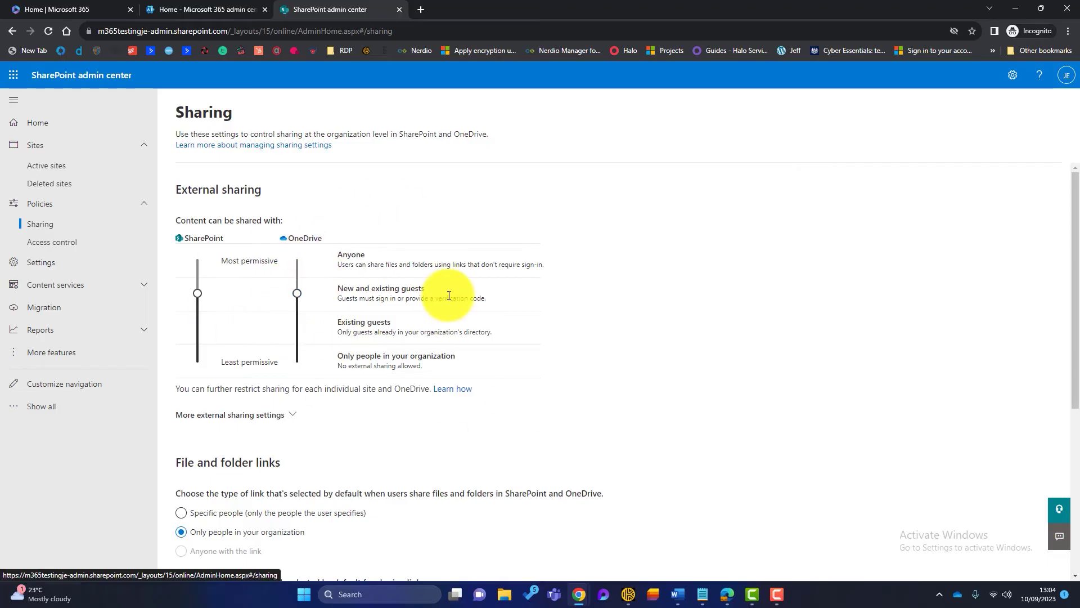
- Close SharePoint admin, then review the Microsoft 365 Groups guest options under Settings > Org settings
click(399, 9)
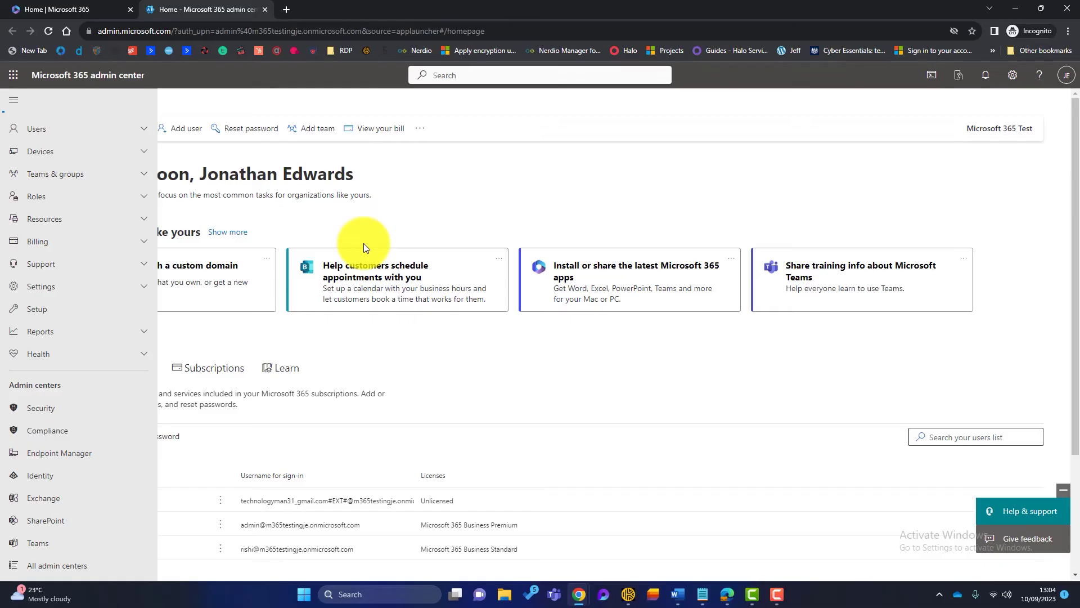
click(75, 290)
click(65, 345)
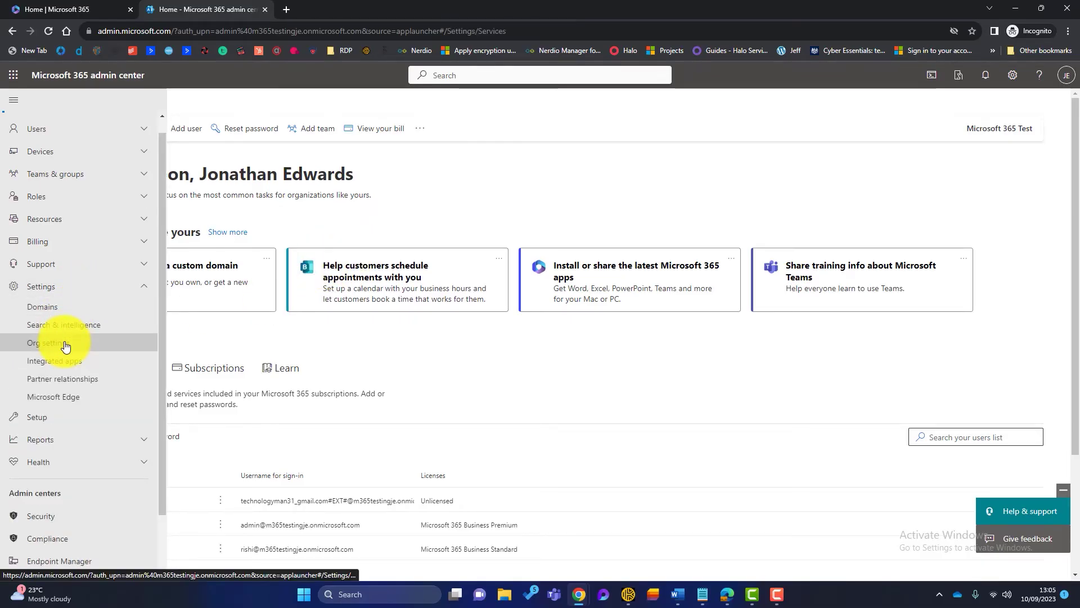
scroll(266, 395, down, 3)
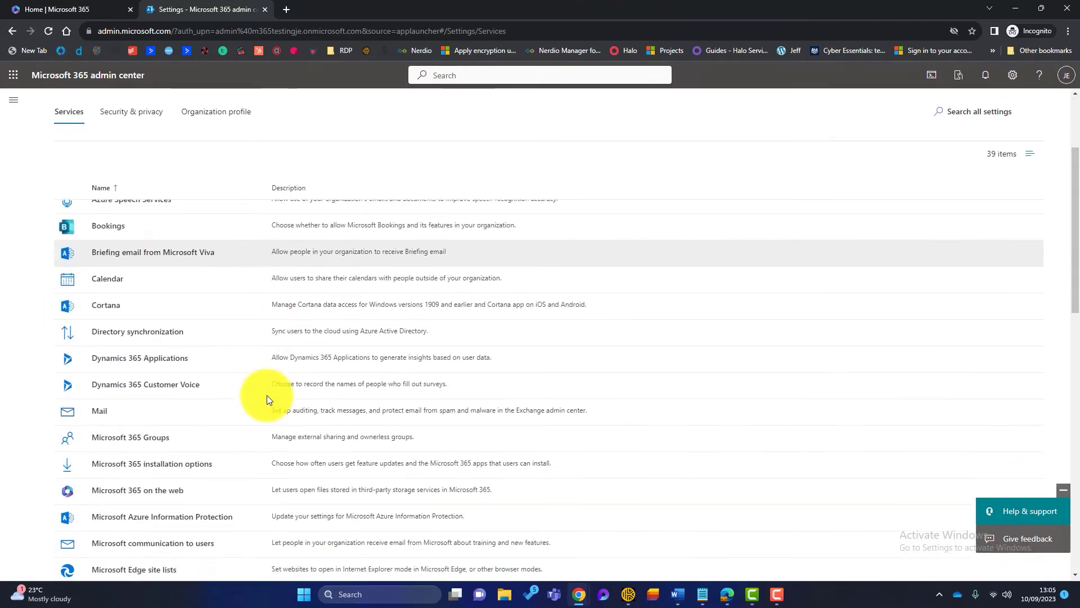
click(151, 421)
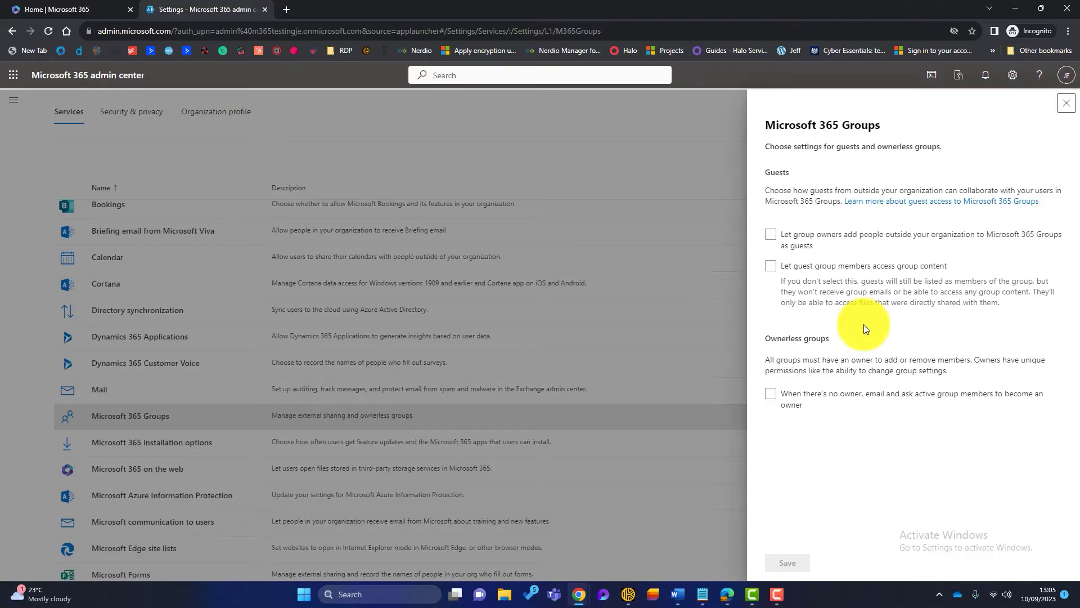
click(1065, 103)
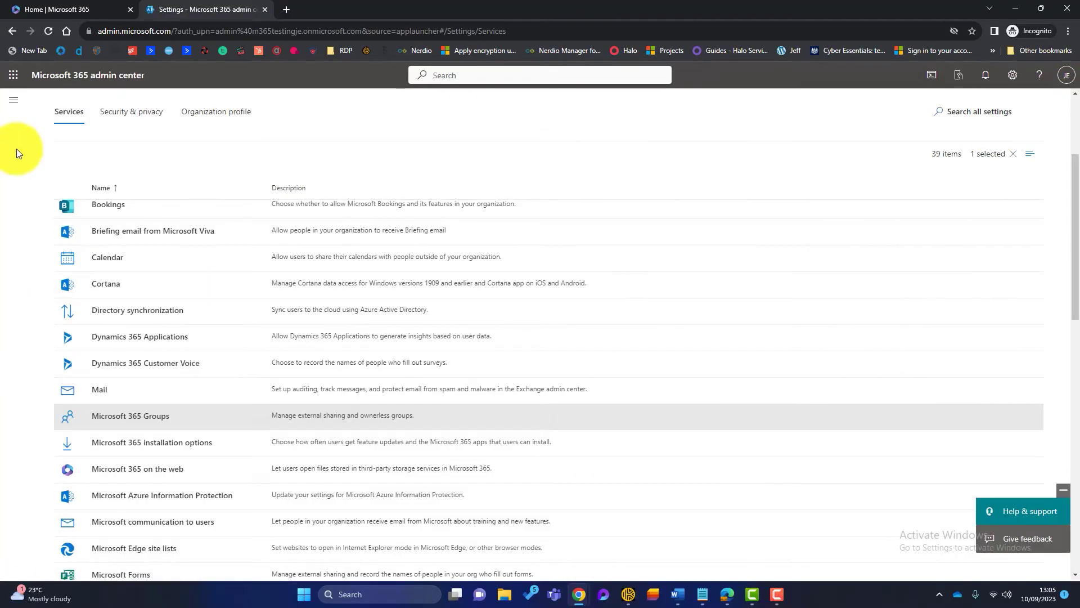
- Go through Users > Active users to Users > Guest users, showing the single guest account
click(14, 100)
click(45, 146)
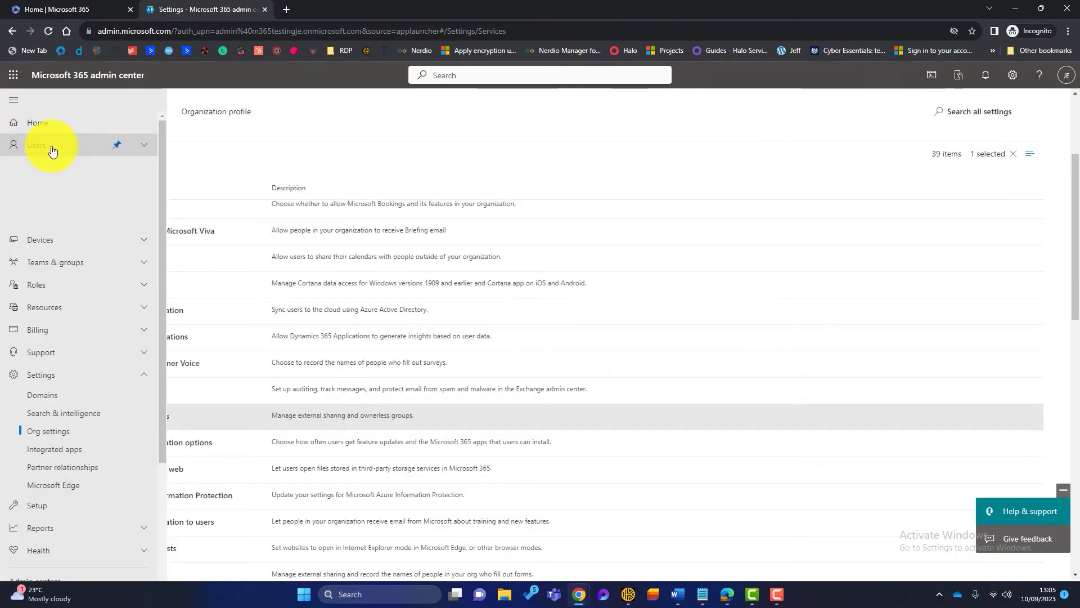
click(50, 167)
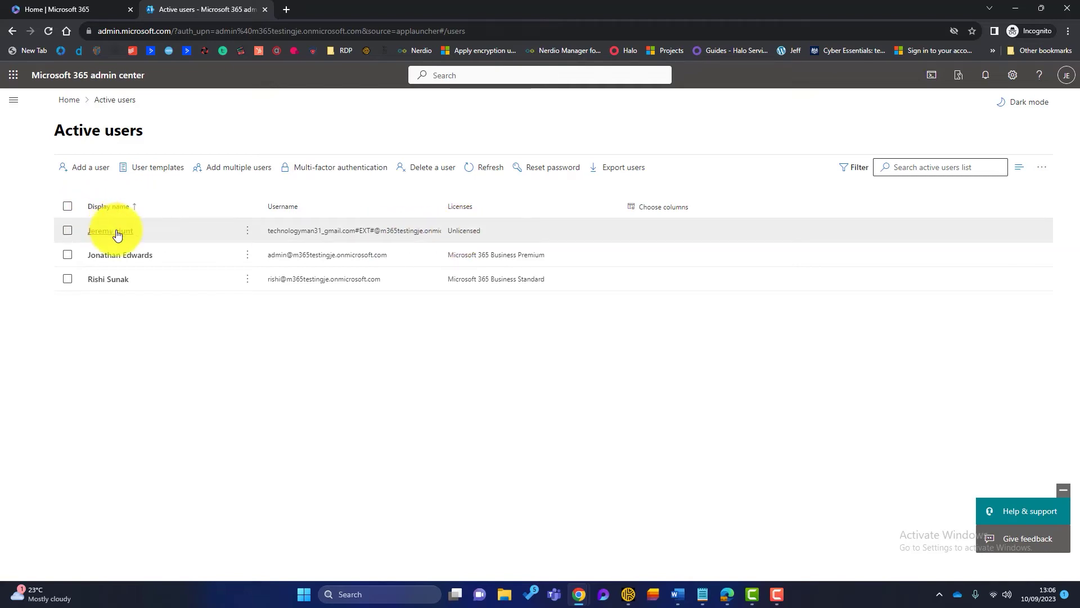
click(19, 104)
click(22, 106)
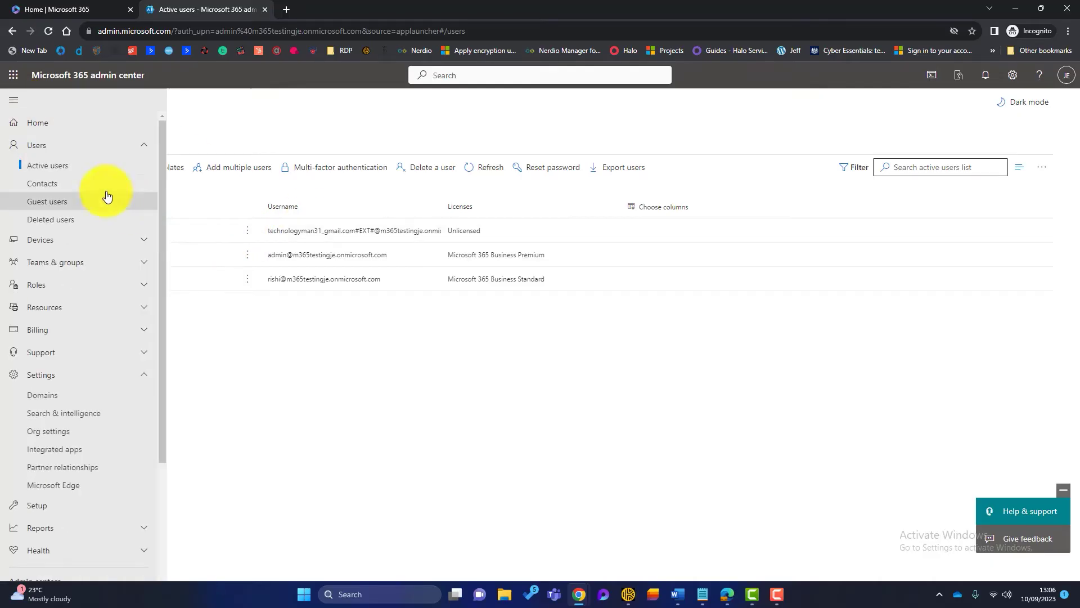
click(60, 202)
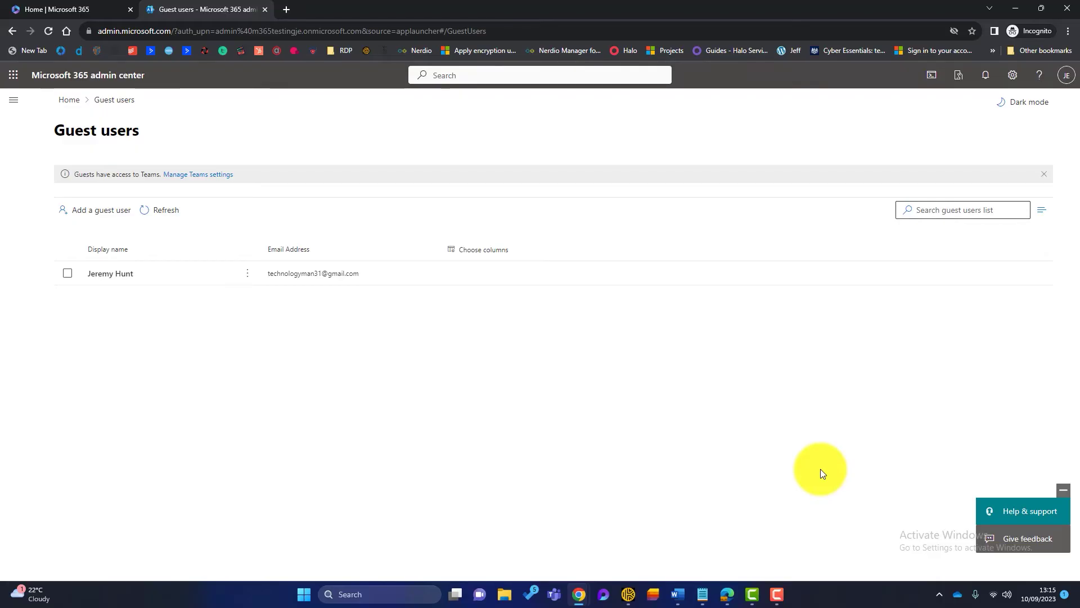
- In the private browser window, check the signed-in account and open Teams
click(731, 587)
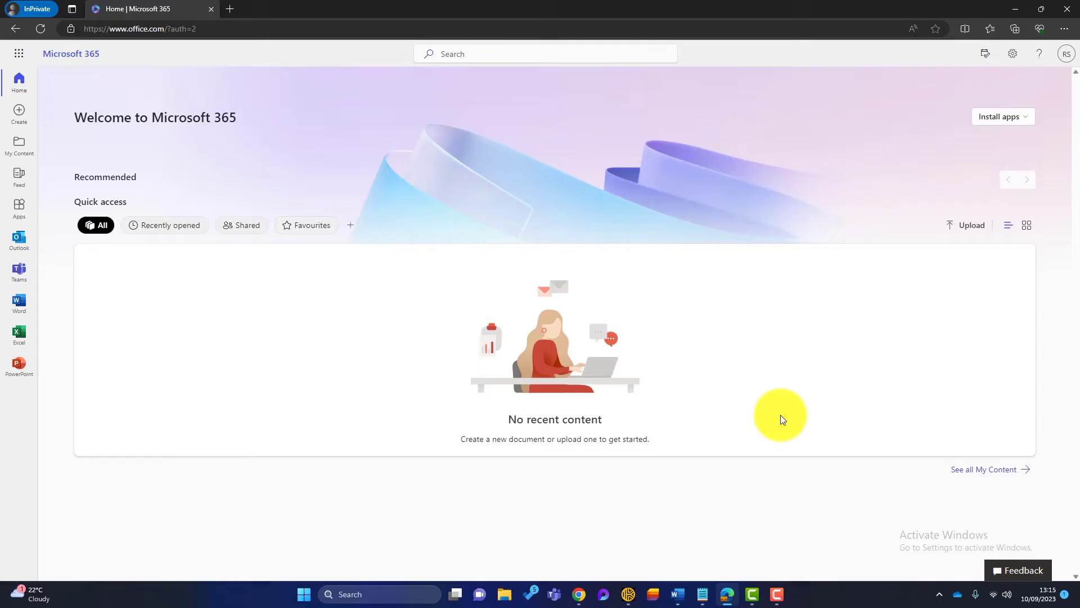
click(1065, 53)
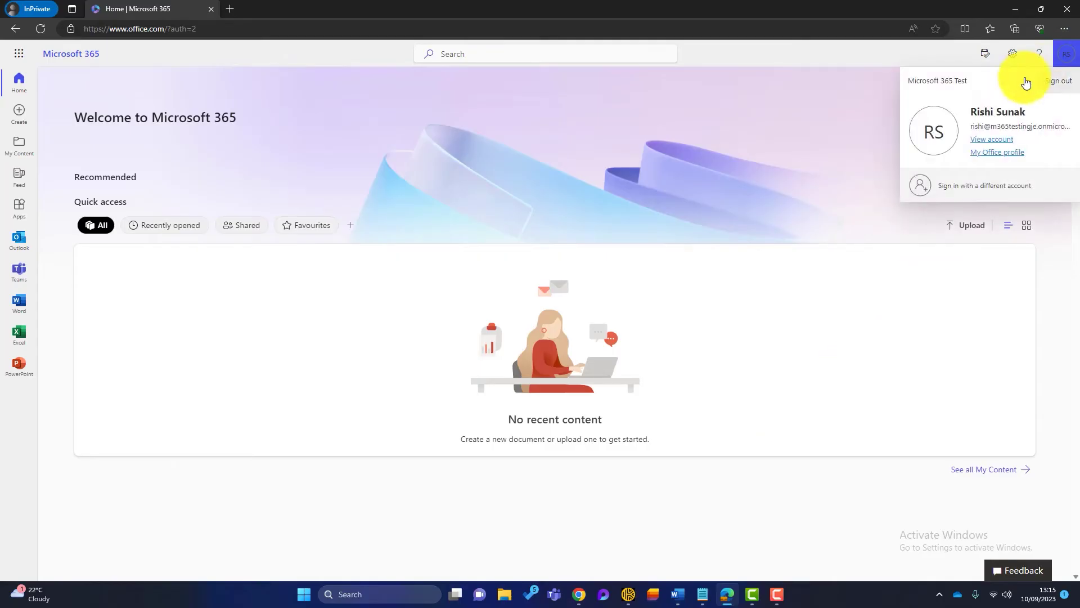
click(19, 276)
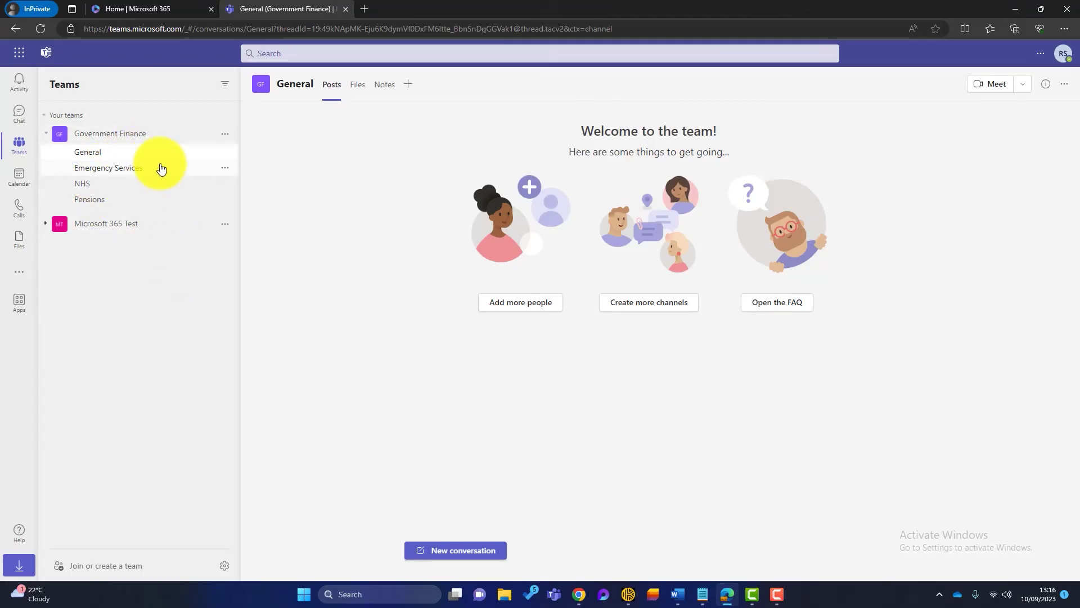
- Manage the Government Finance team and search for the guest by name in Add member
click(225, 139)
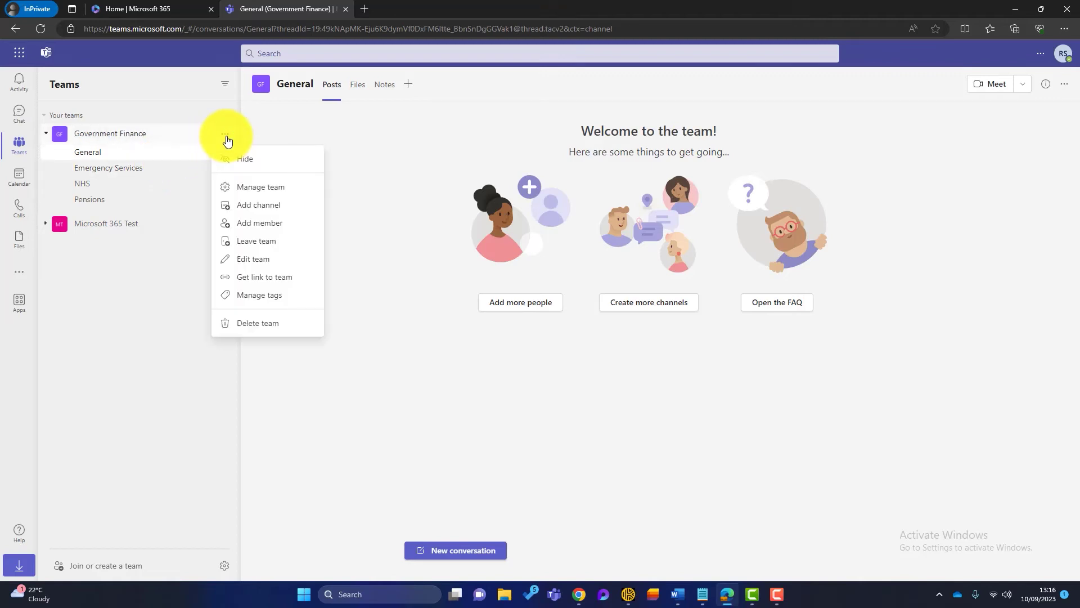
click(235, 186)
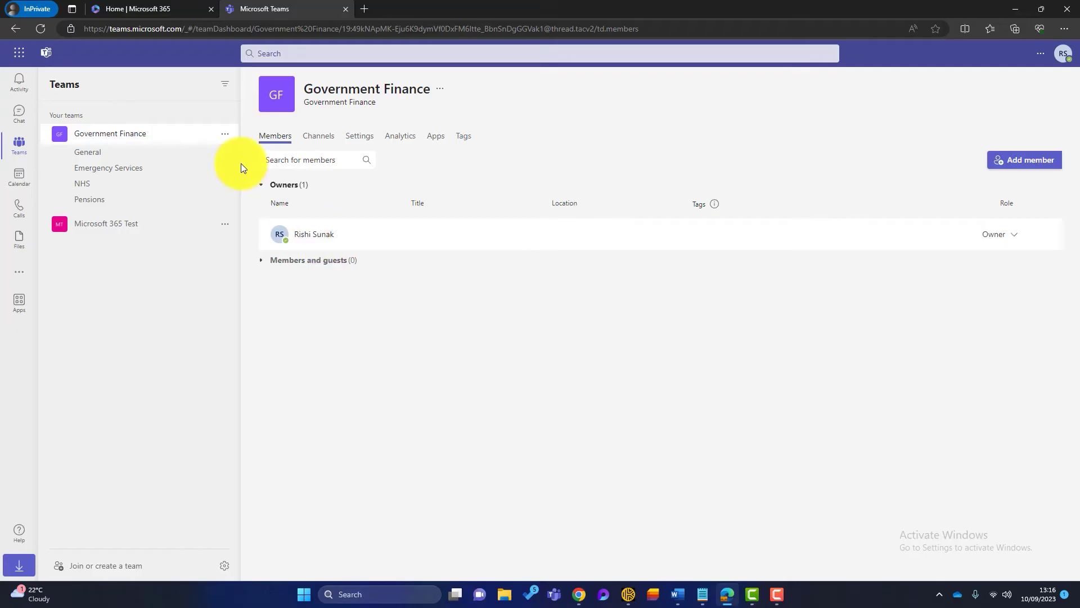
click(226, 135)
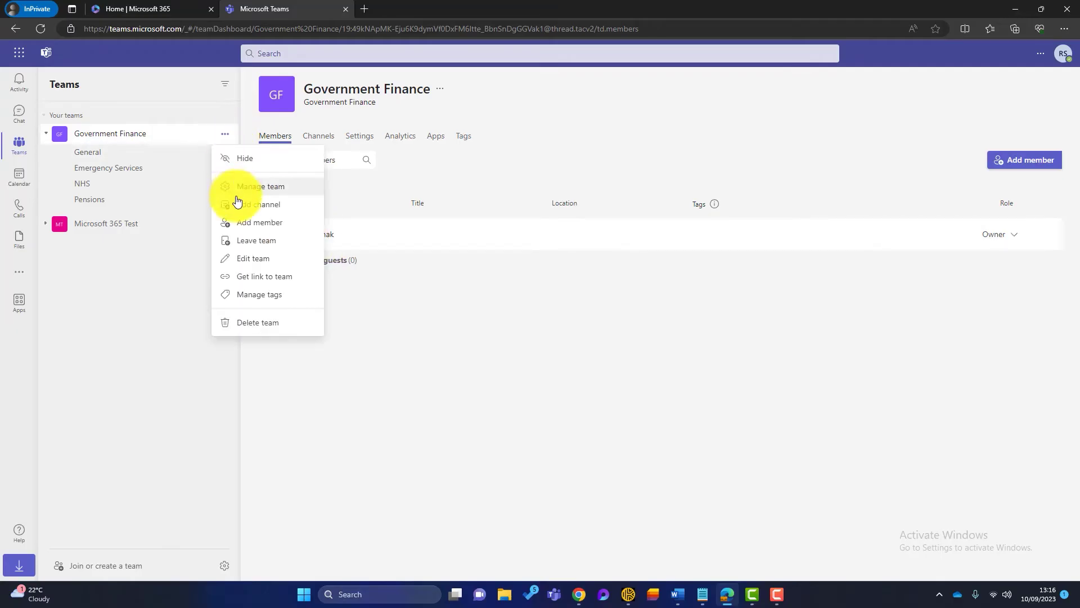
click(835, 265)
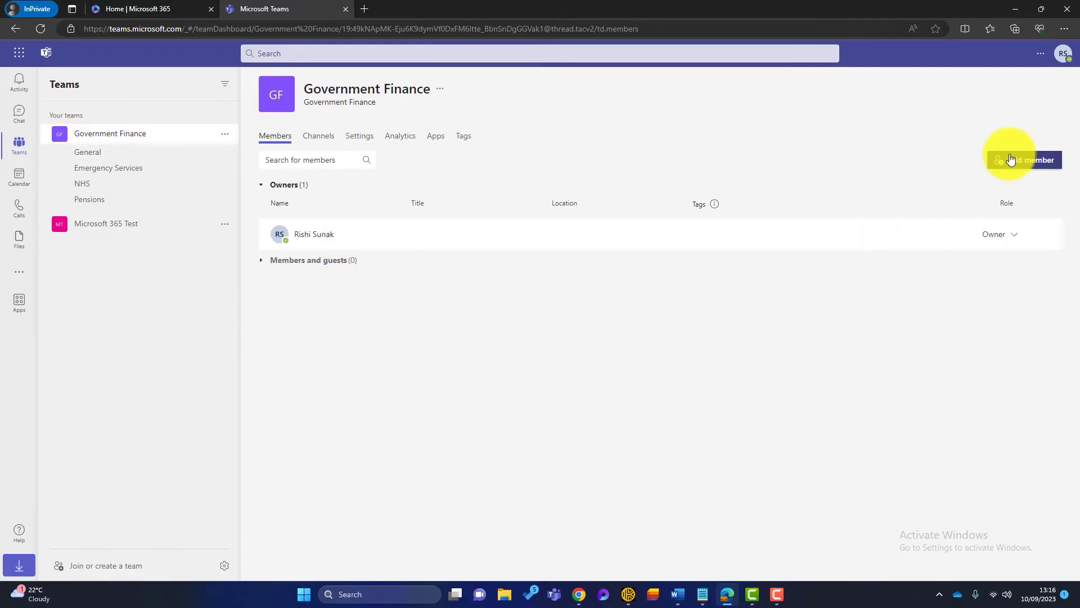
click(1027, 161)
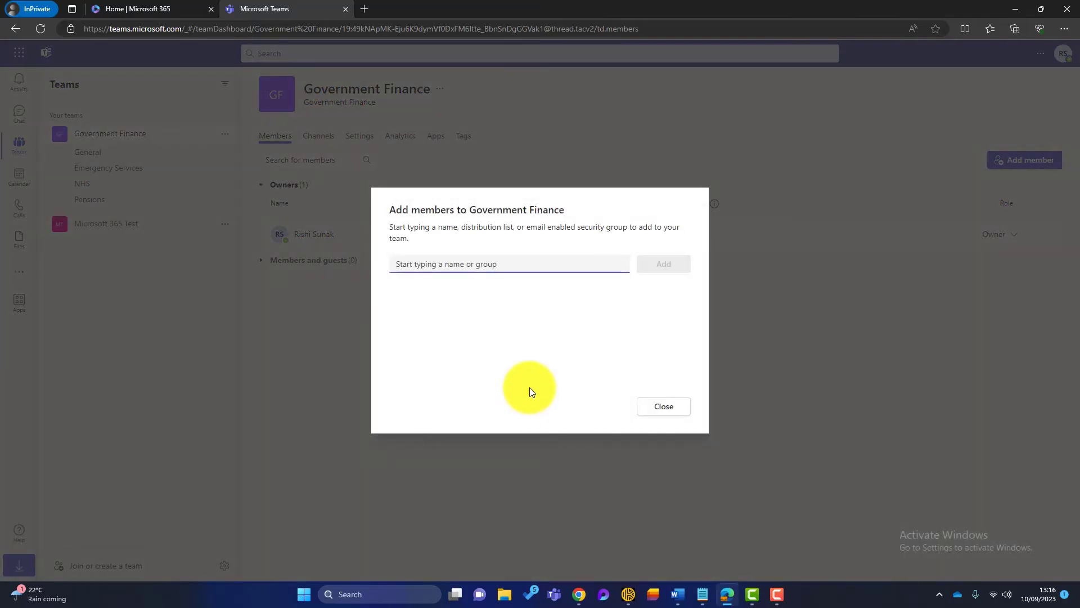
text(jeremy)
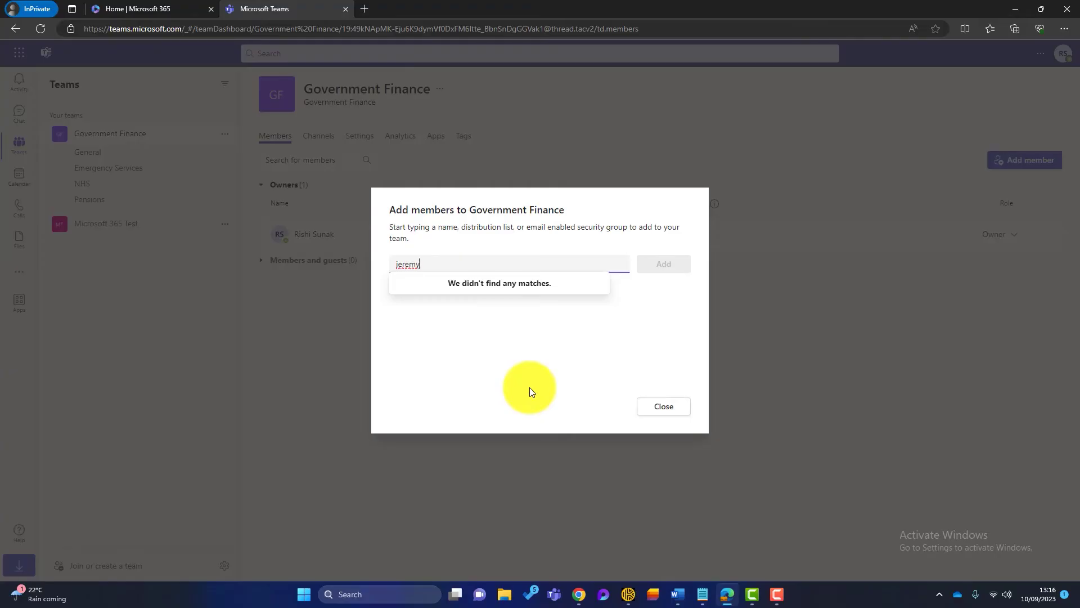
- Close the add-members window and open the Microsoft 365 Groups guest settings in Org settings
click(664, 406)
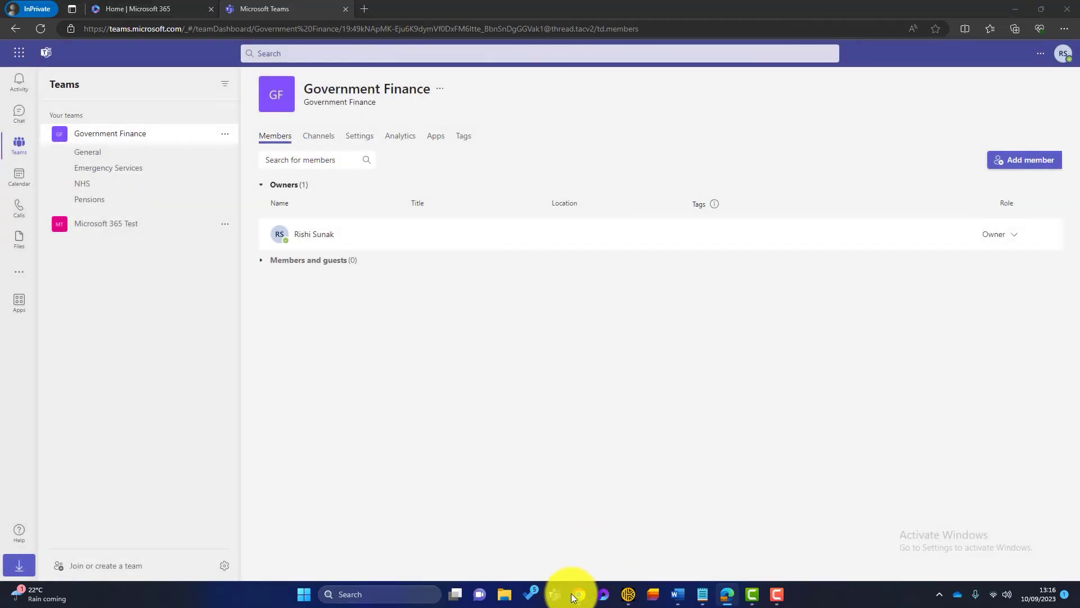
mouse_move(579, 594)
click(653, 555)
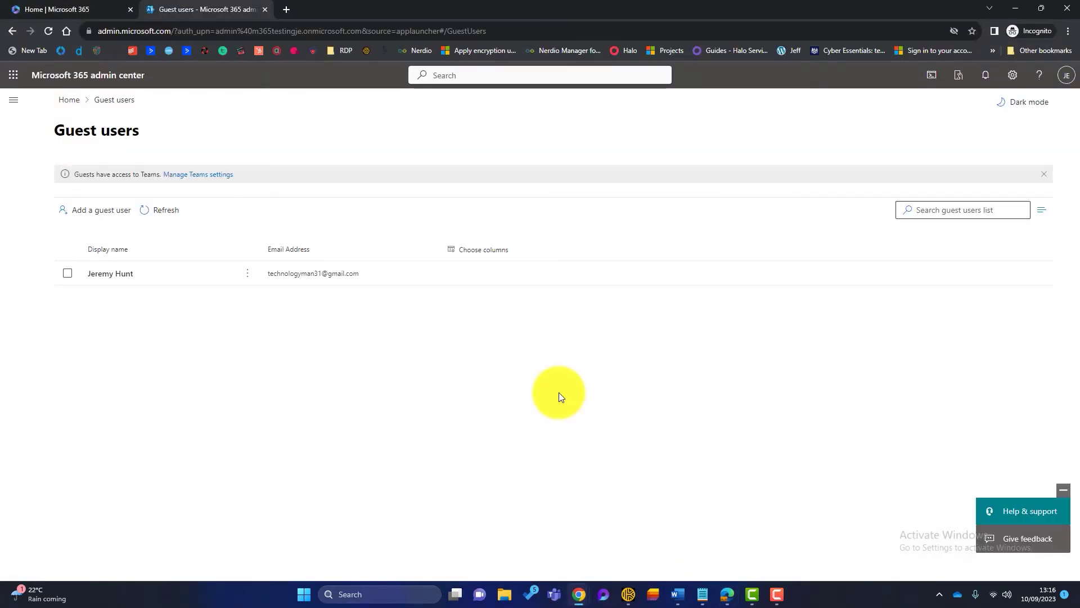
click(13, 100)
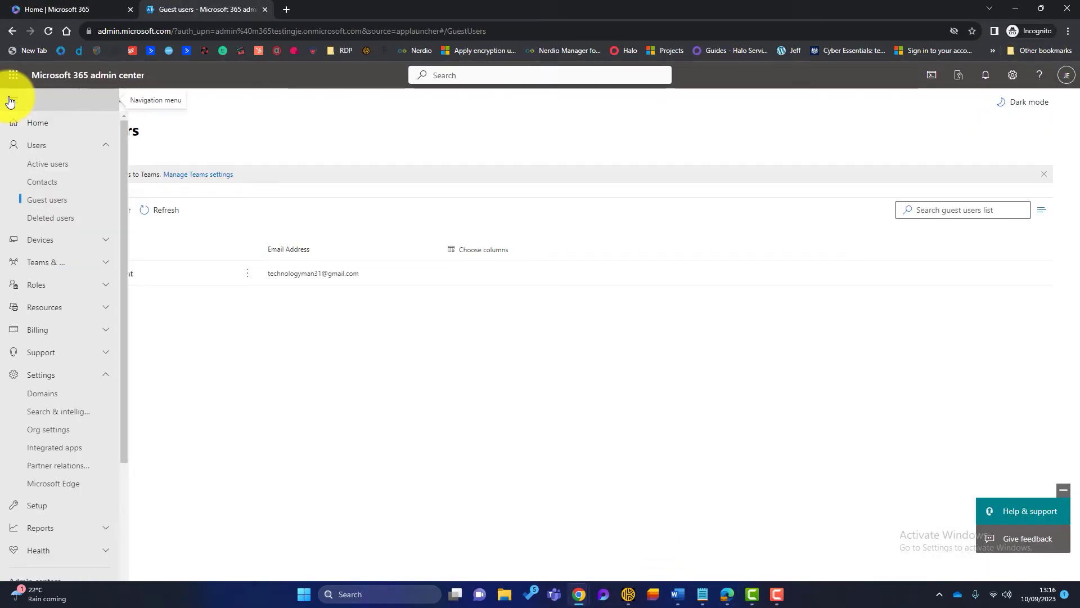
click(58, 436)
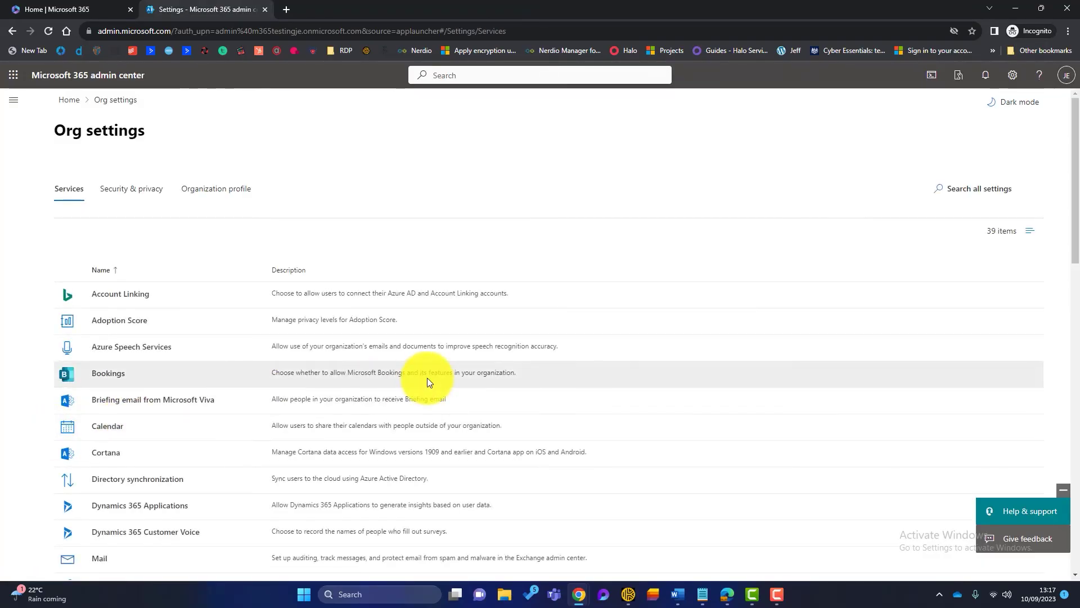
scroll(427, 377, down, 1)
scroll(427, 381, down, 3)
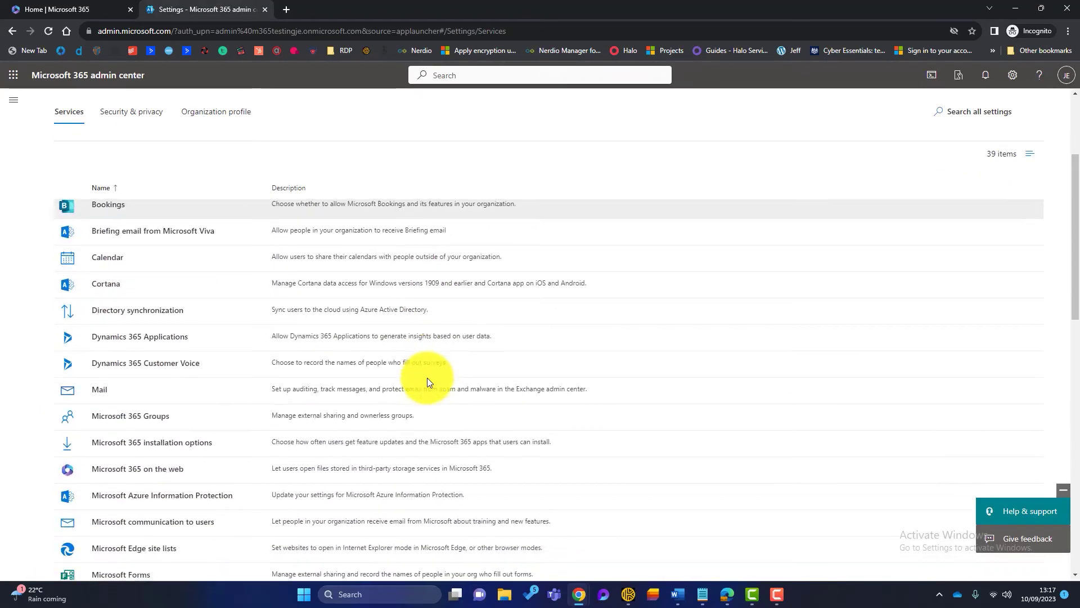
click(142, 423)
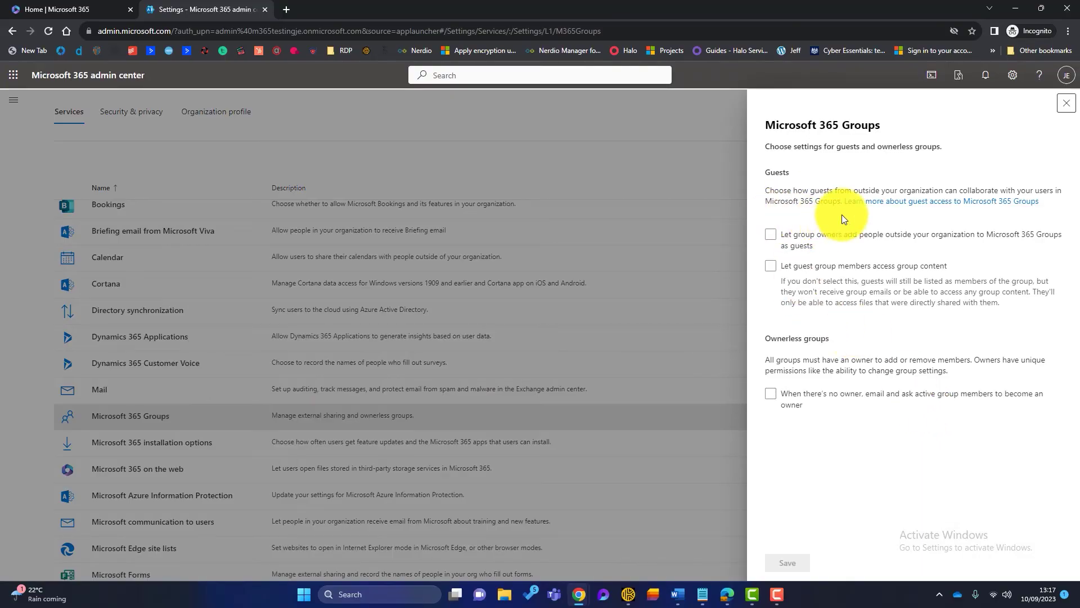
- Let group owners add outside people as guests and let guests access group content, then save
click(951, 234)
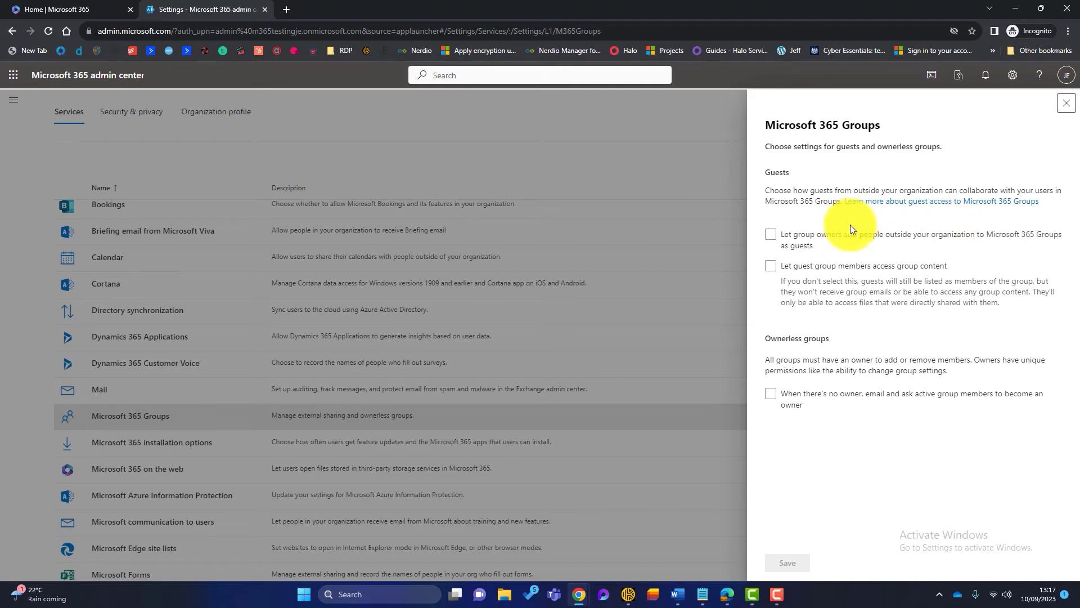
click(821, 241)
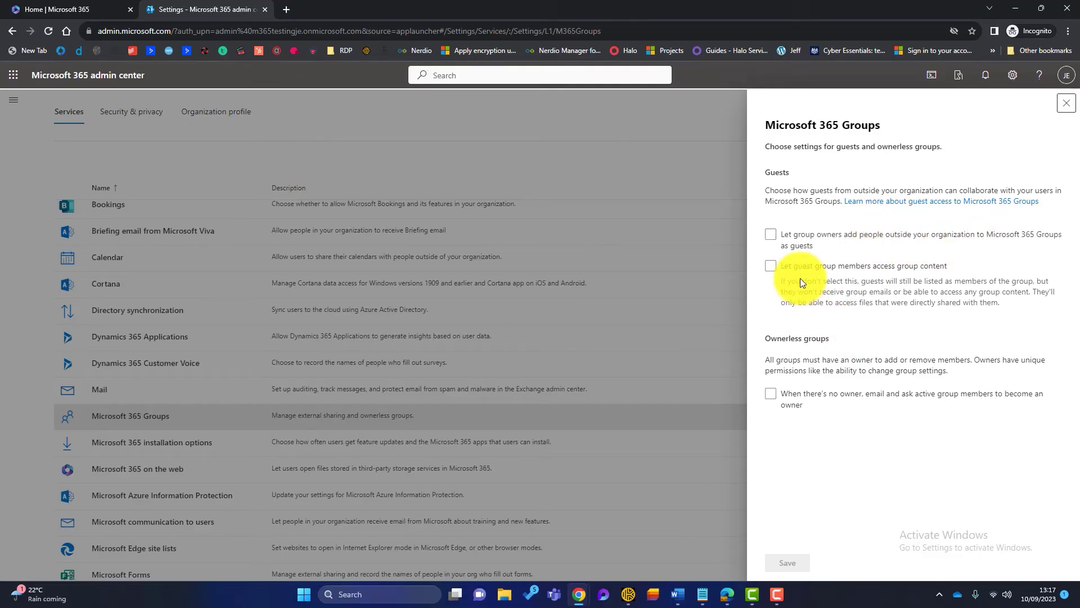
click(776, 237)
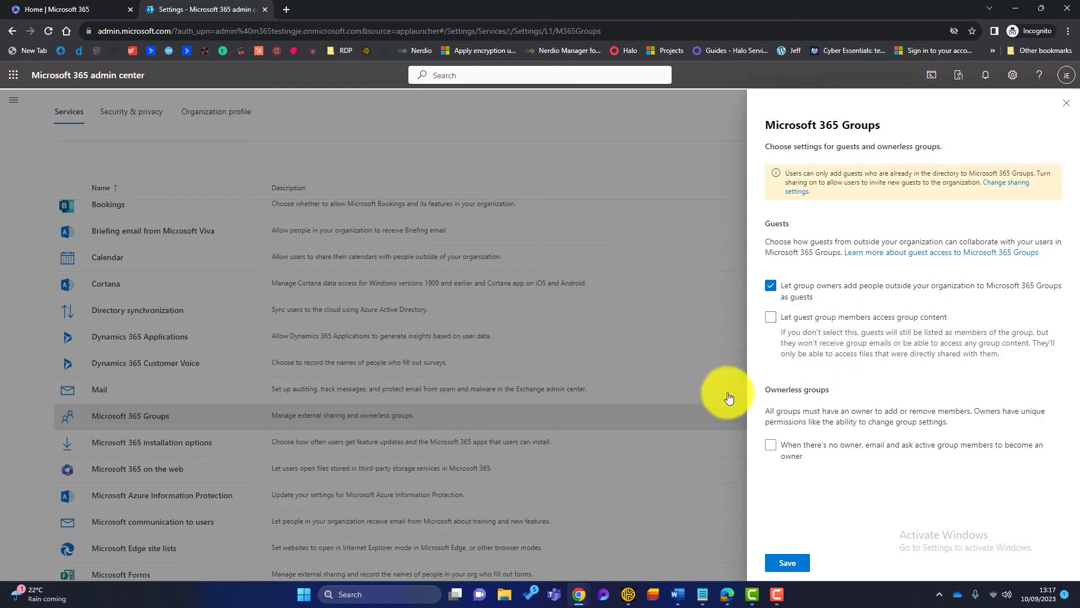
click(769, 318)
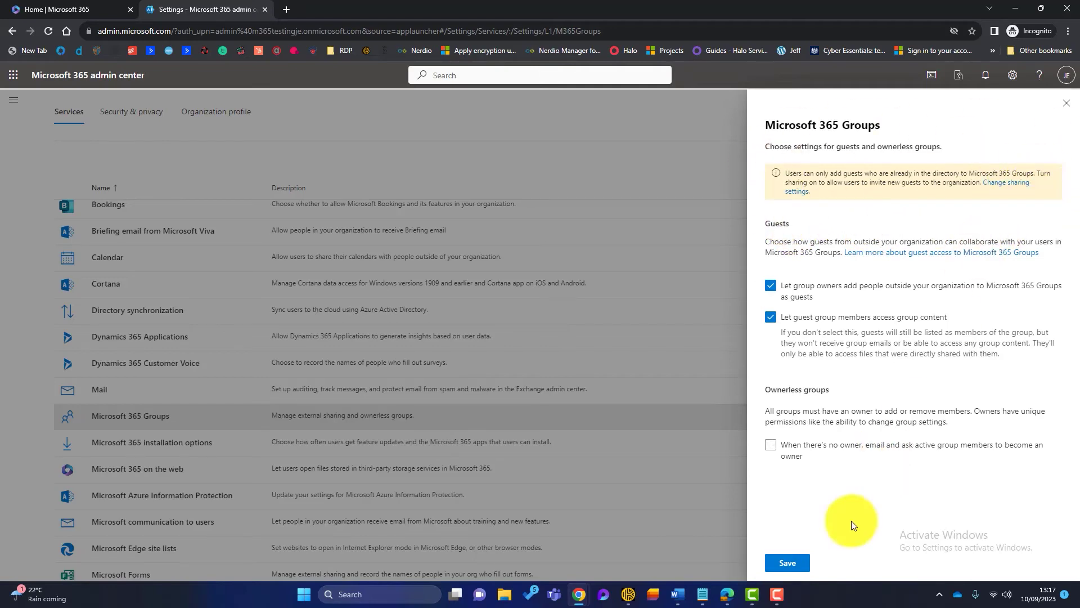
click(794, 567)
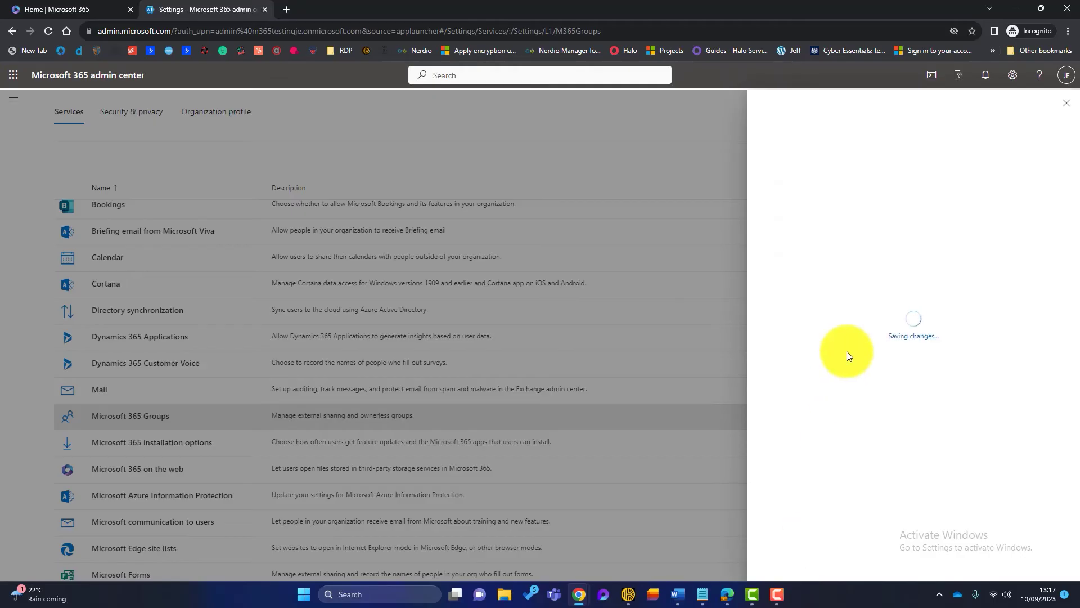
click(1072, 105)
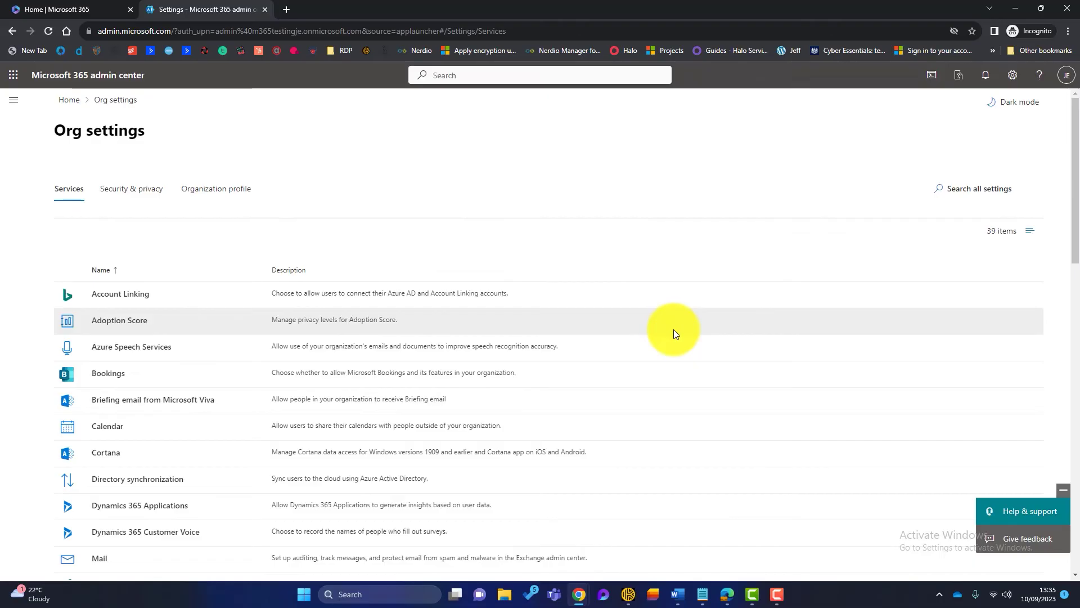
- Find the existing guest by name, add them to Government Finance, and expand Members and guests
click(729, 595)
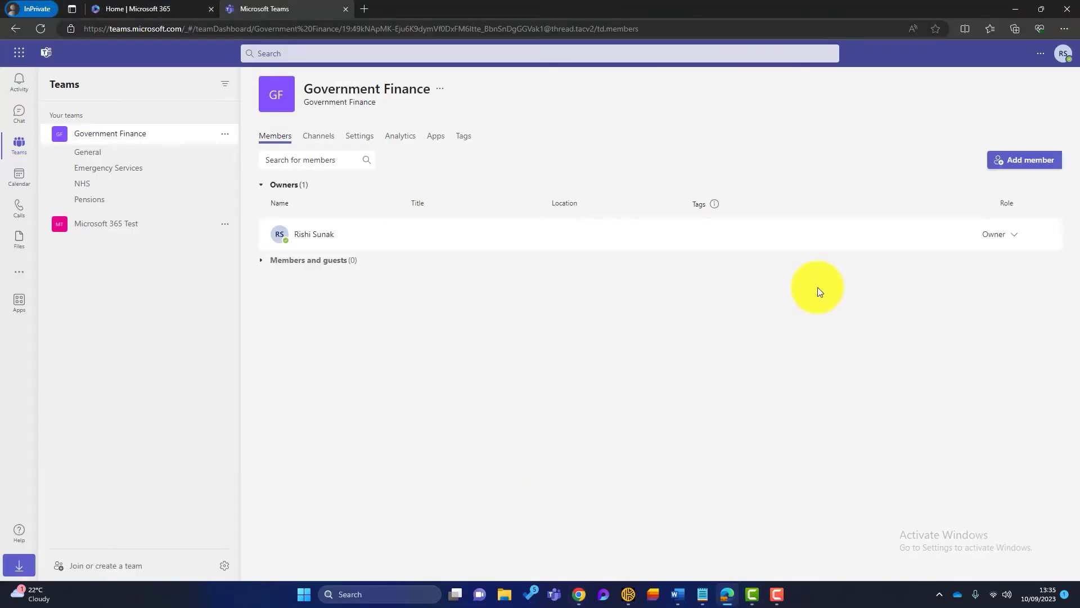
click(1026, 163)
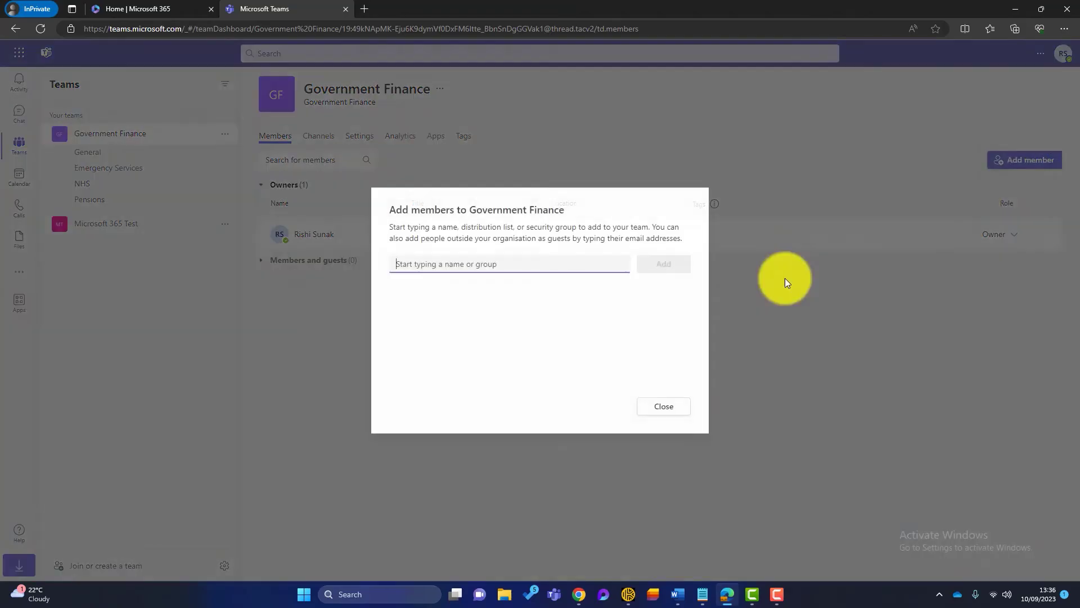
text(jeremy)
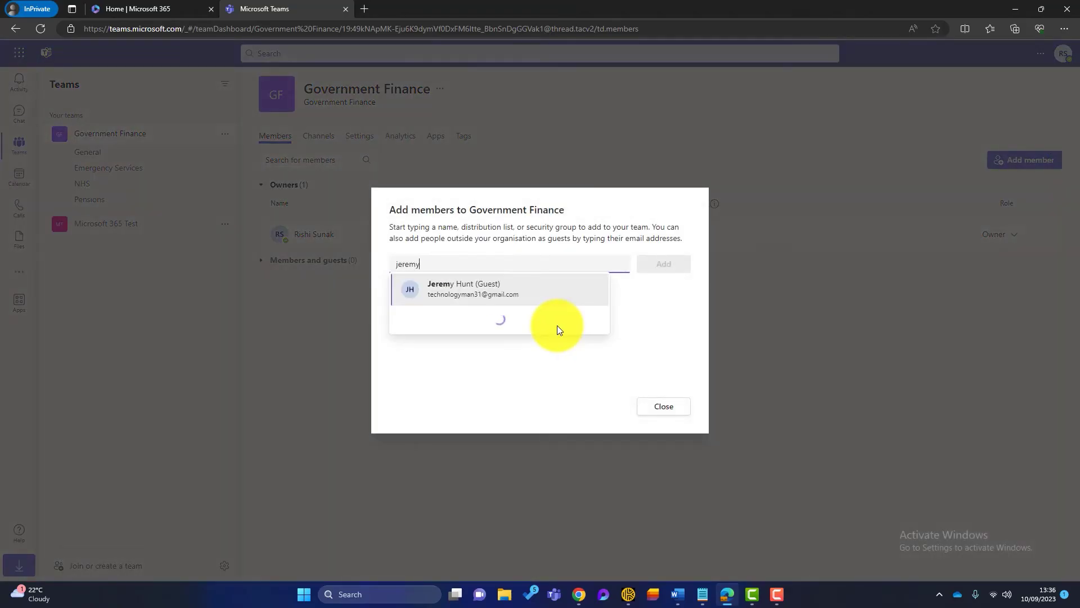
click(484, 295)
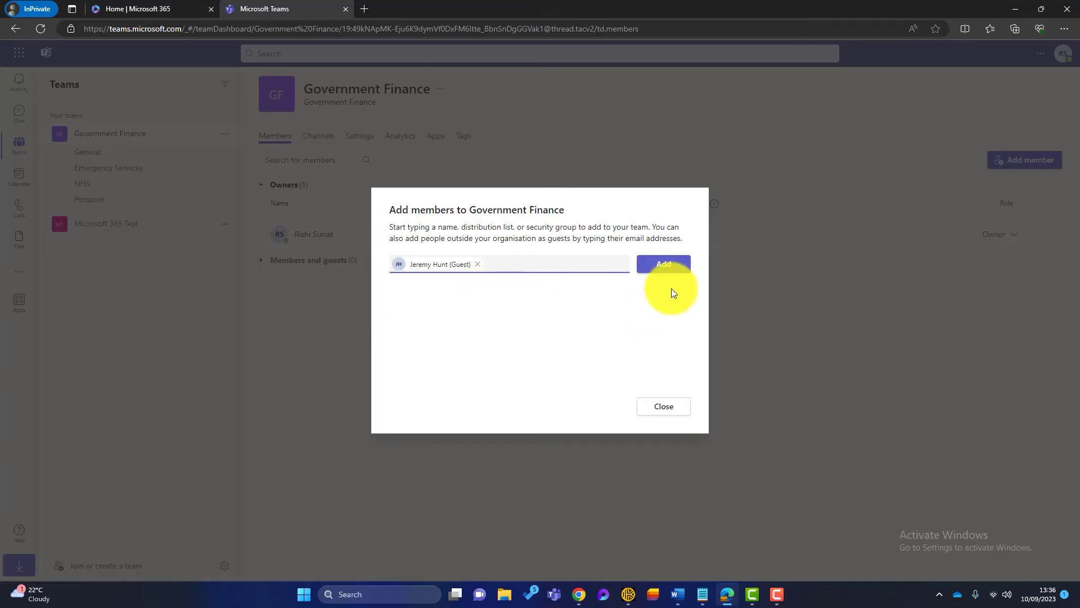
click(673, 271)
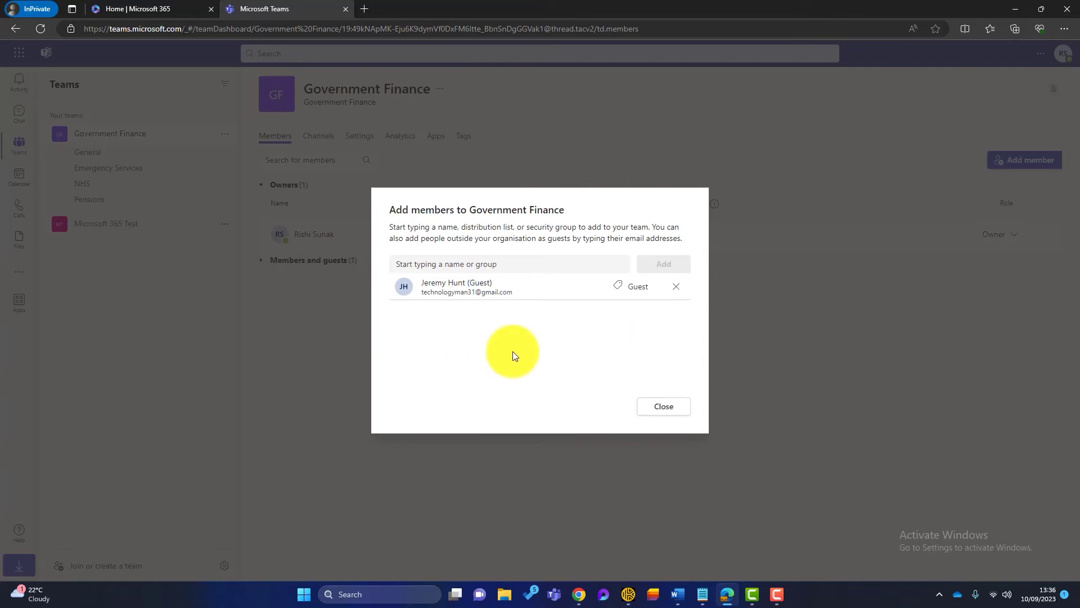
click(666, 411)
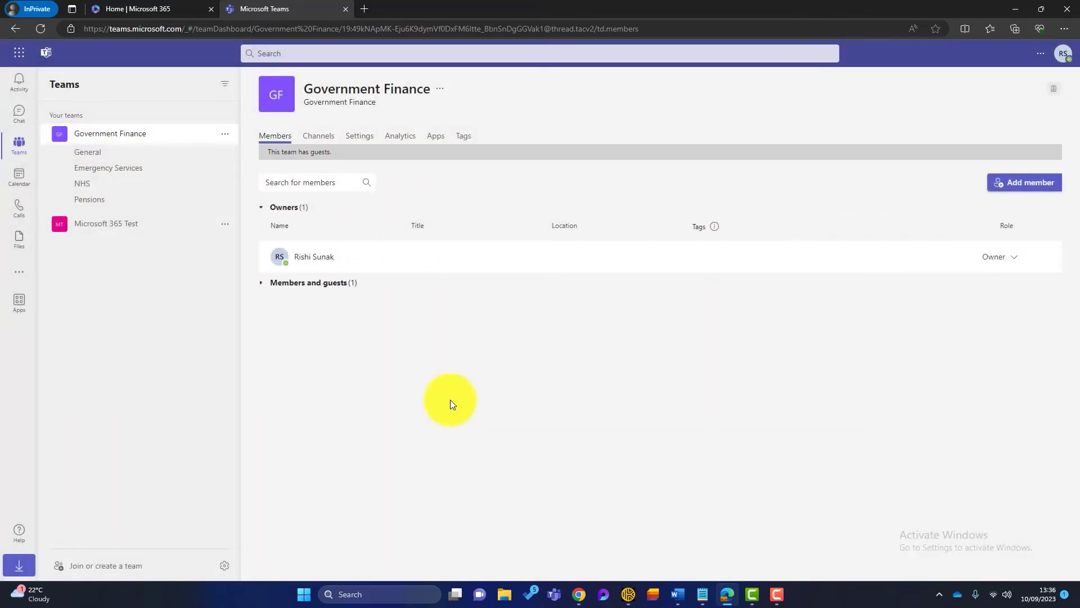
click(260, 283)
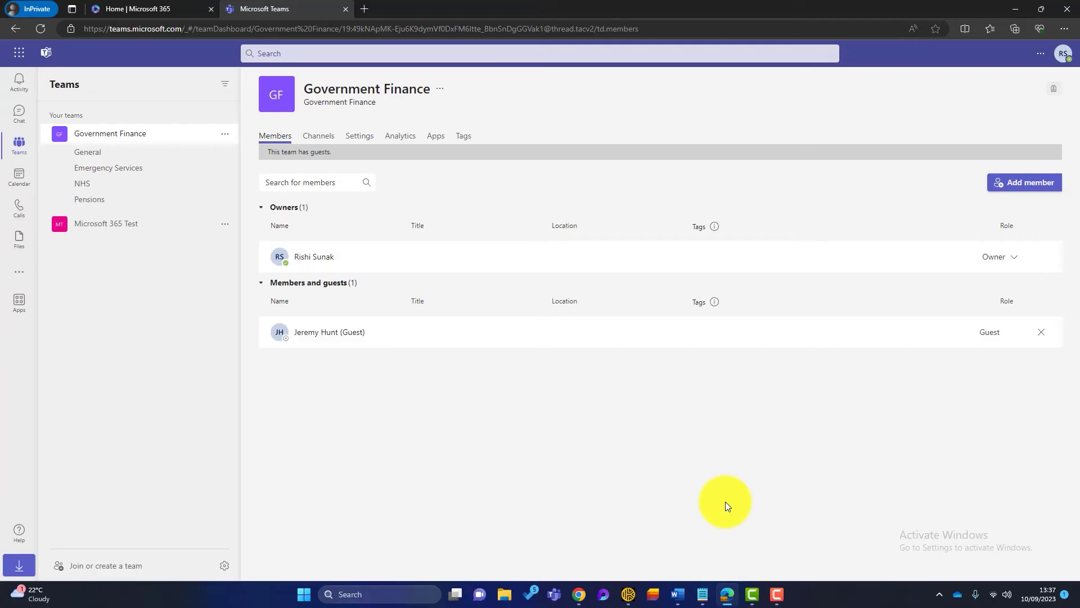
- Open Org settings > Security & privacy > Sharing and toggle letting users add new guests
click(579, 585)
click(641, 541)
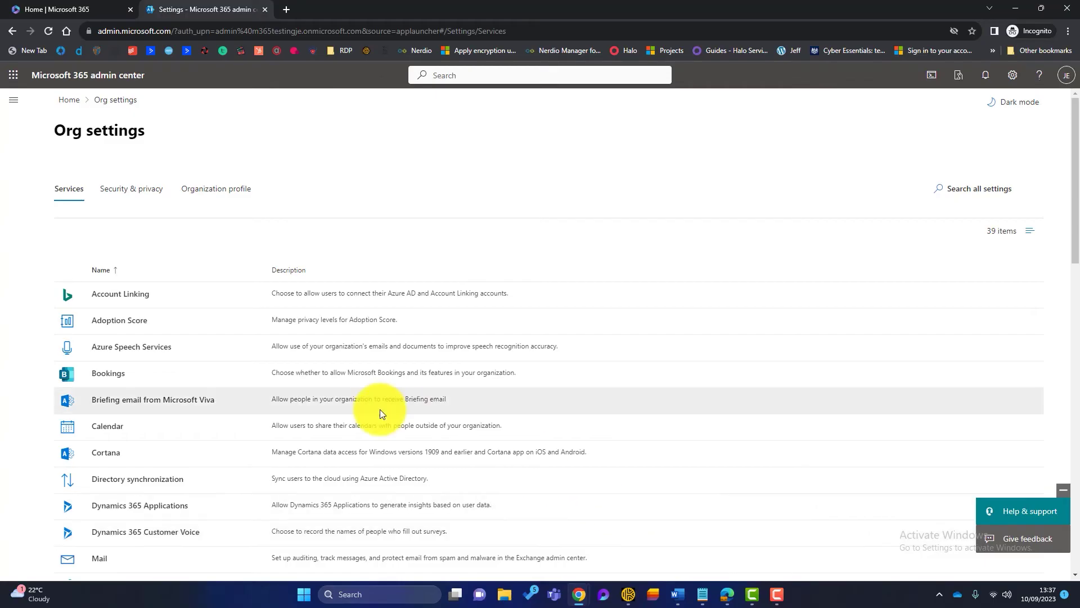
click(15, 105)
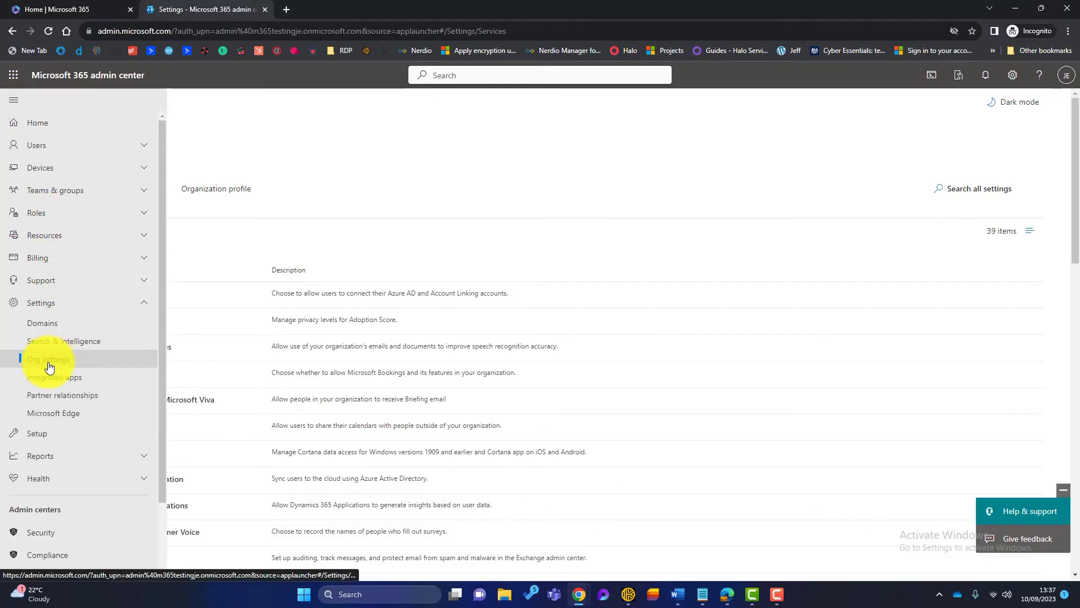
click(104, 359)
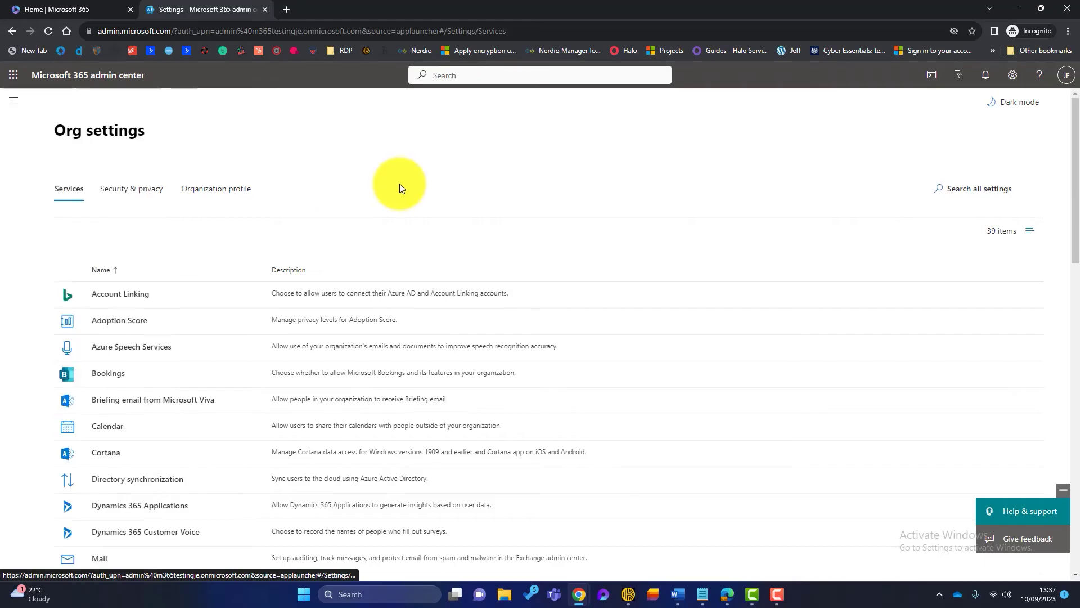
click(127, 194)
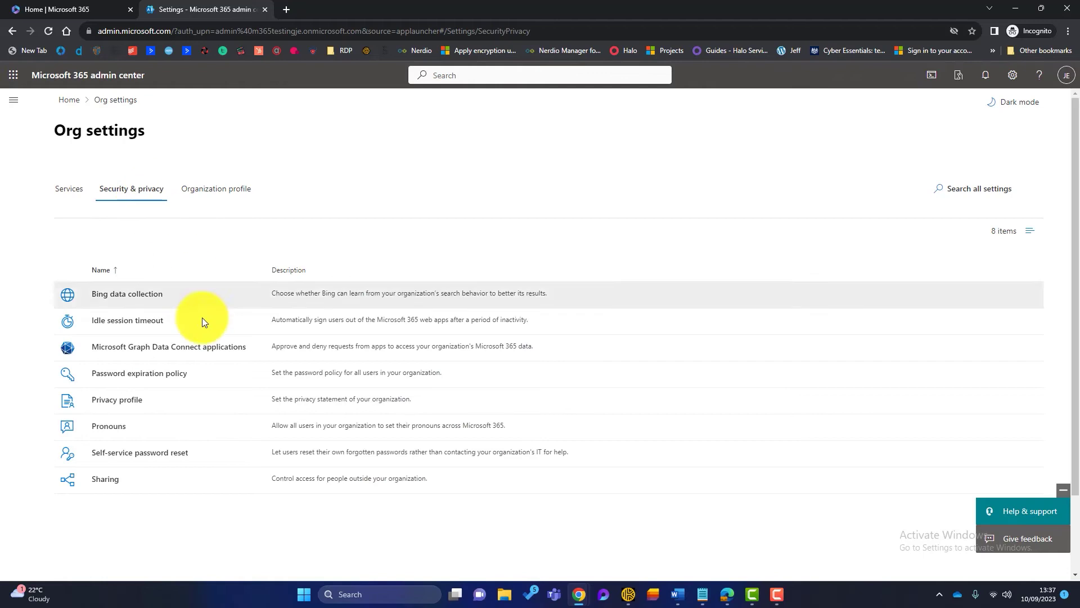
click(112, 483)
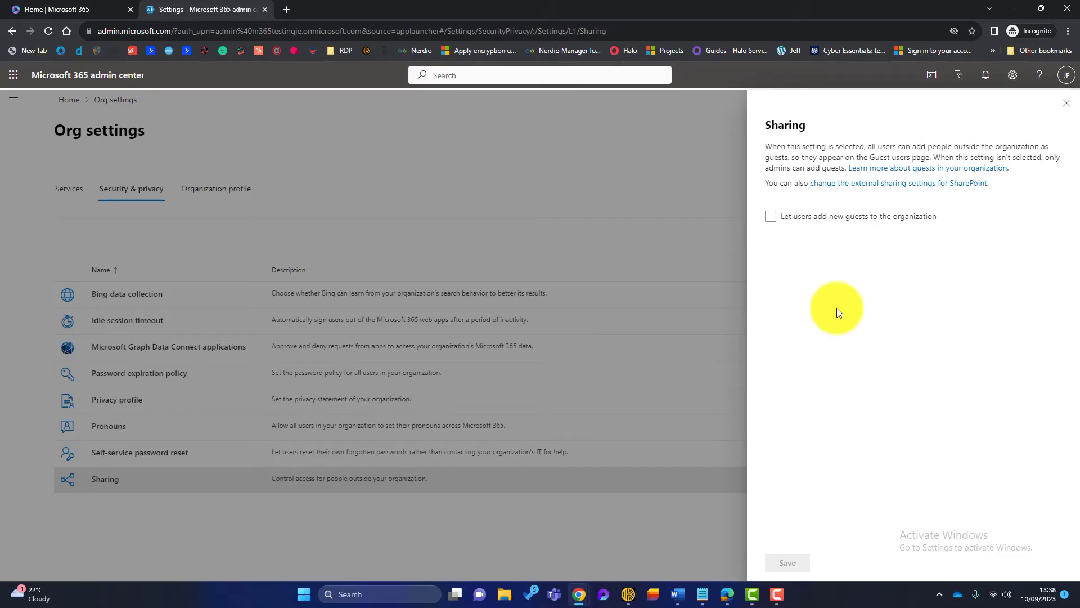
click(778, 222)
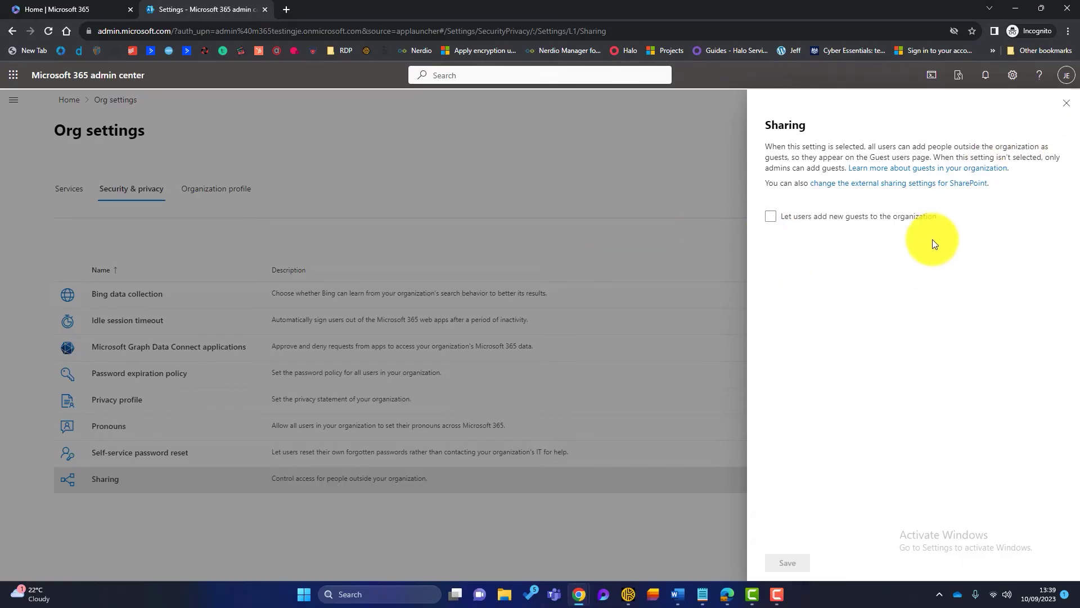
- Close Sharing and open the Business Standard user's account details from Active users
click(1064, 103)
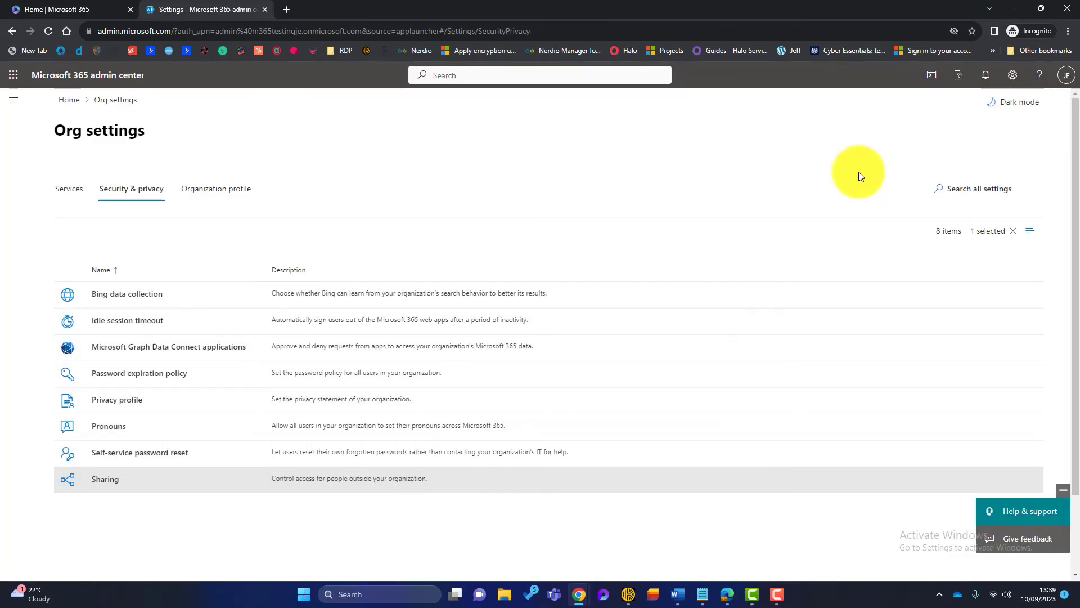
click(18, 106)
click(43, 144)
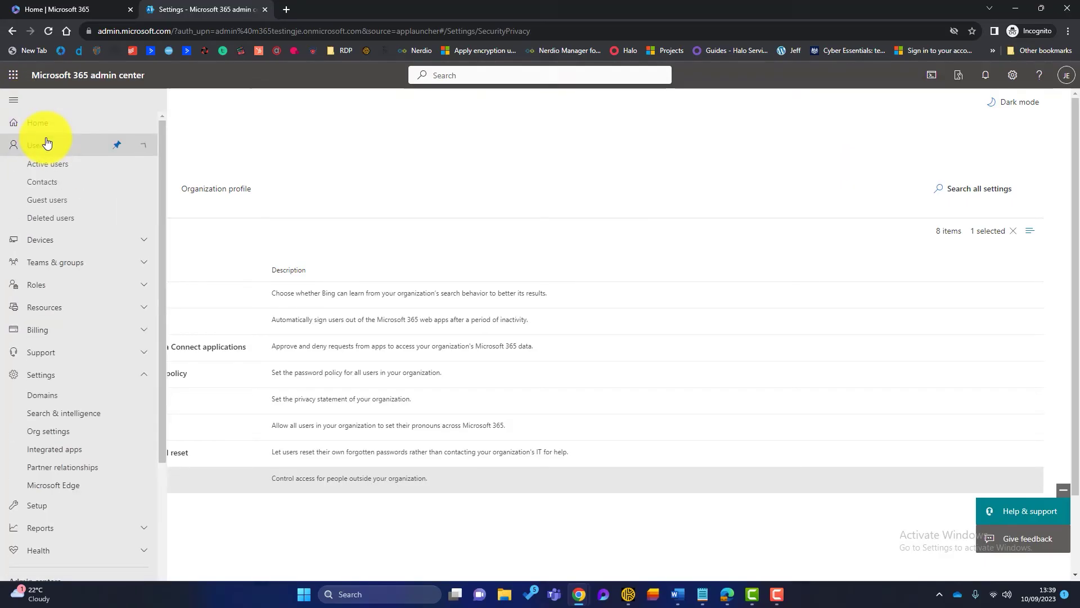
click(54, 163)
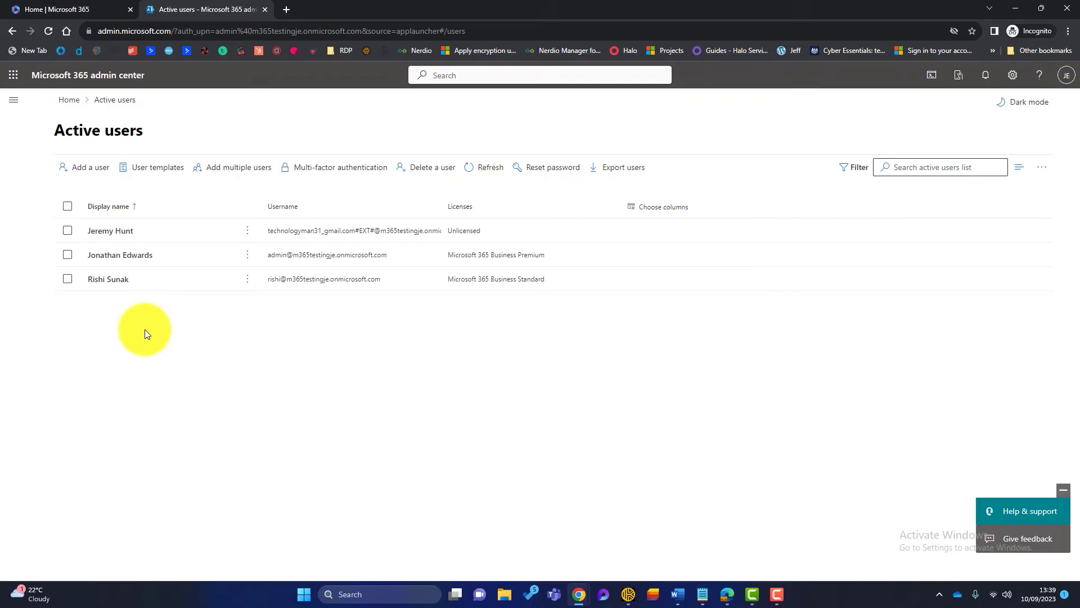
click(108, 282)
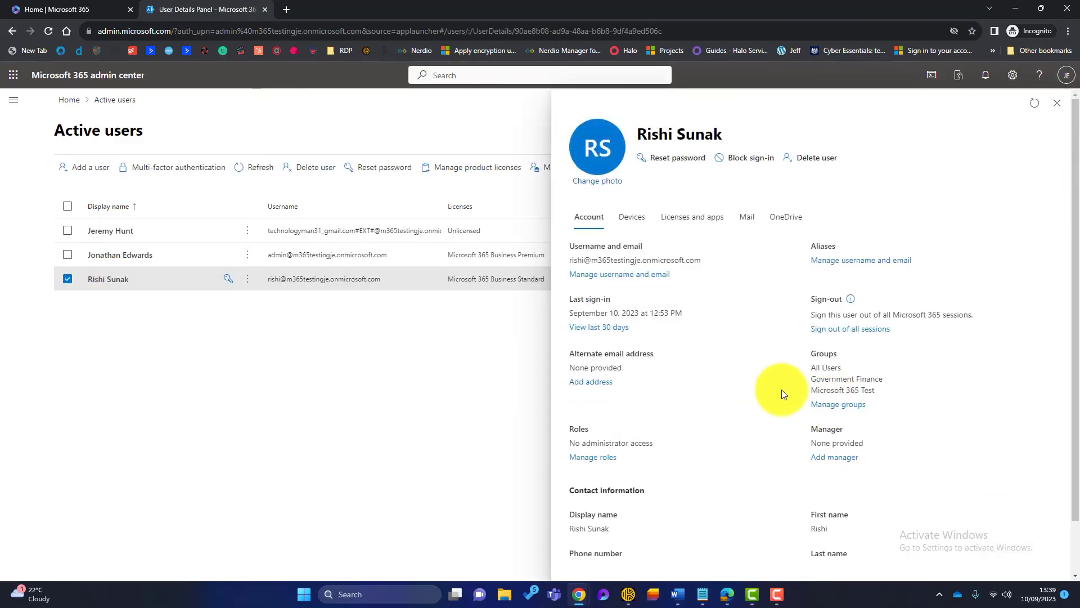
- Give the Business Standard user admin center access with the Guest Inviter role and save changes
click(580, 453)
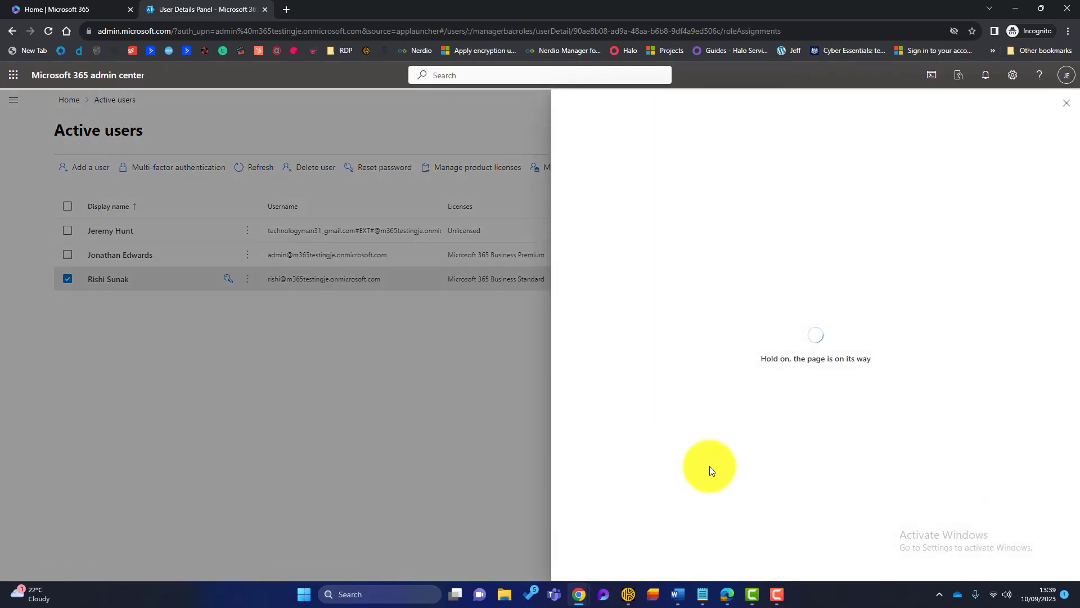
click(576, 266)
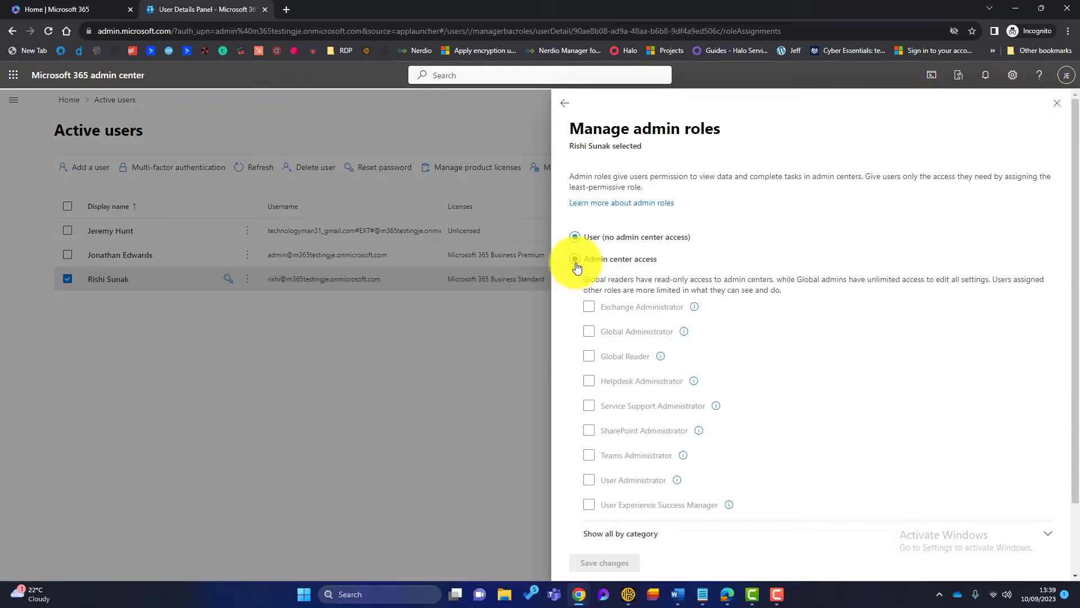
click(575, 260)
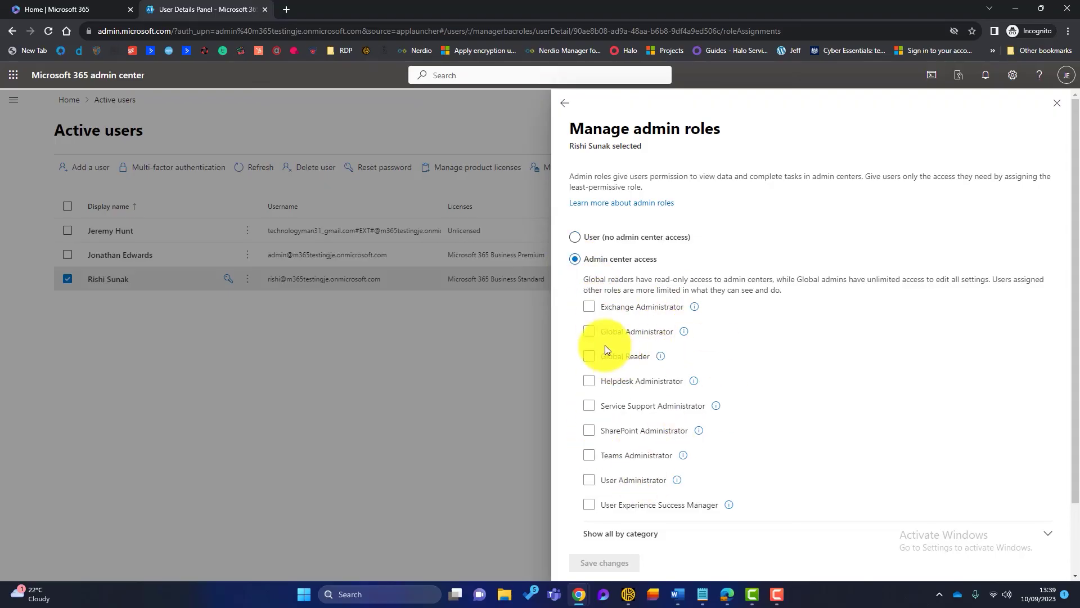
scroll(805, 367, down, 2)
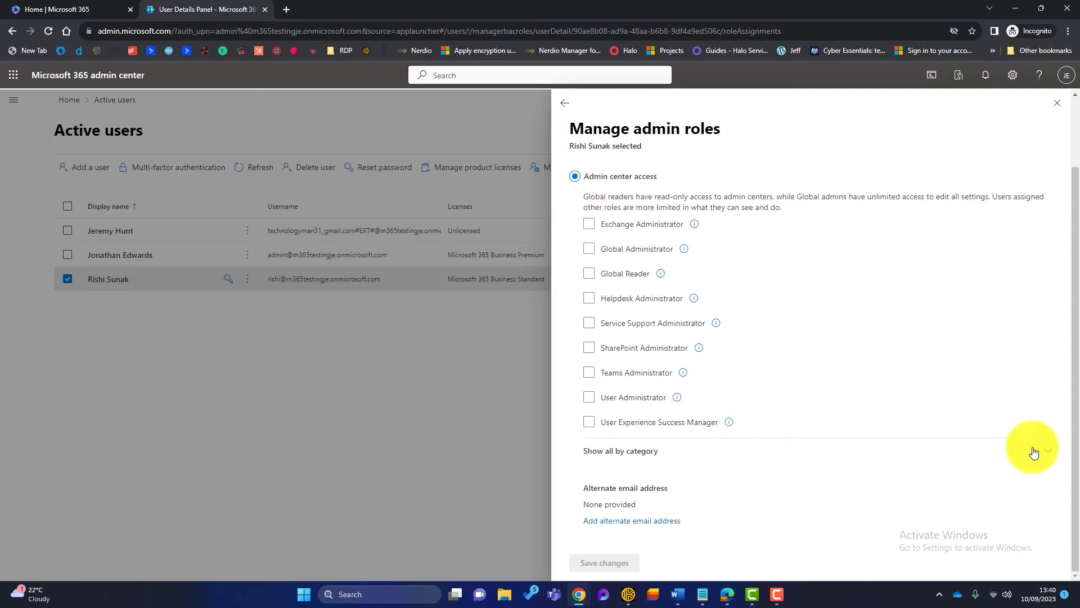
click(1050, 454)
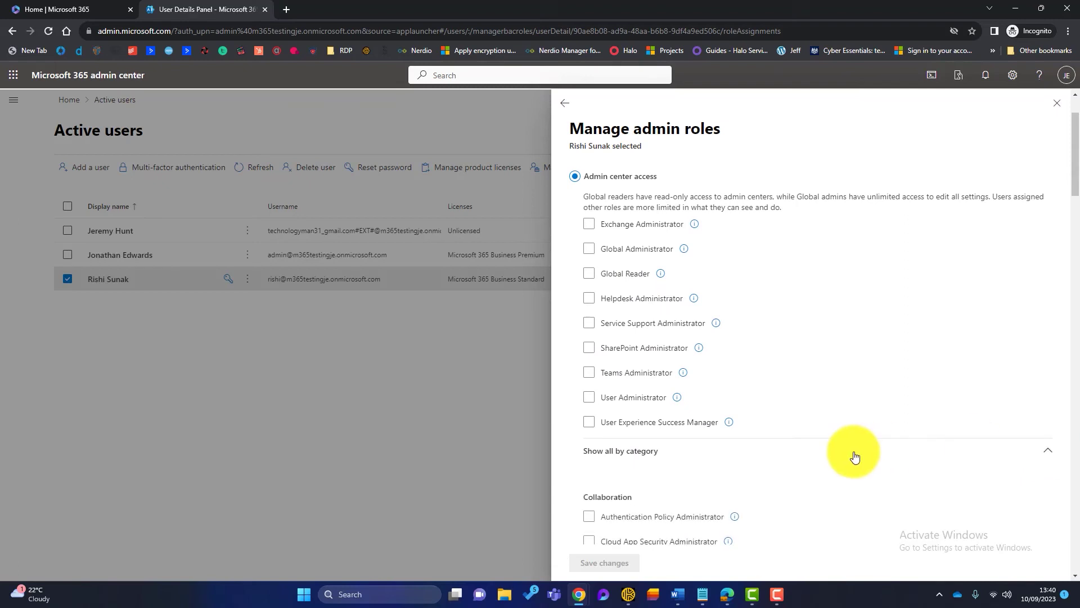
scroll(854, 456, down, 12)
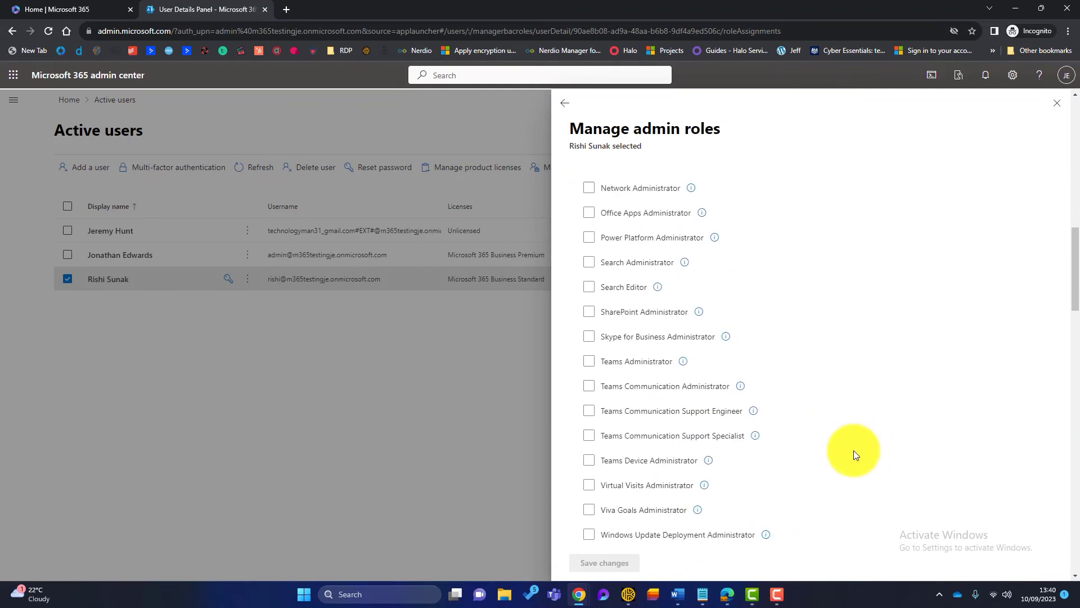
scroll(853, 450, down, 8)
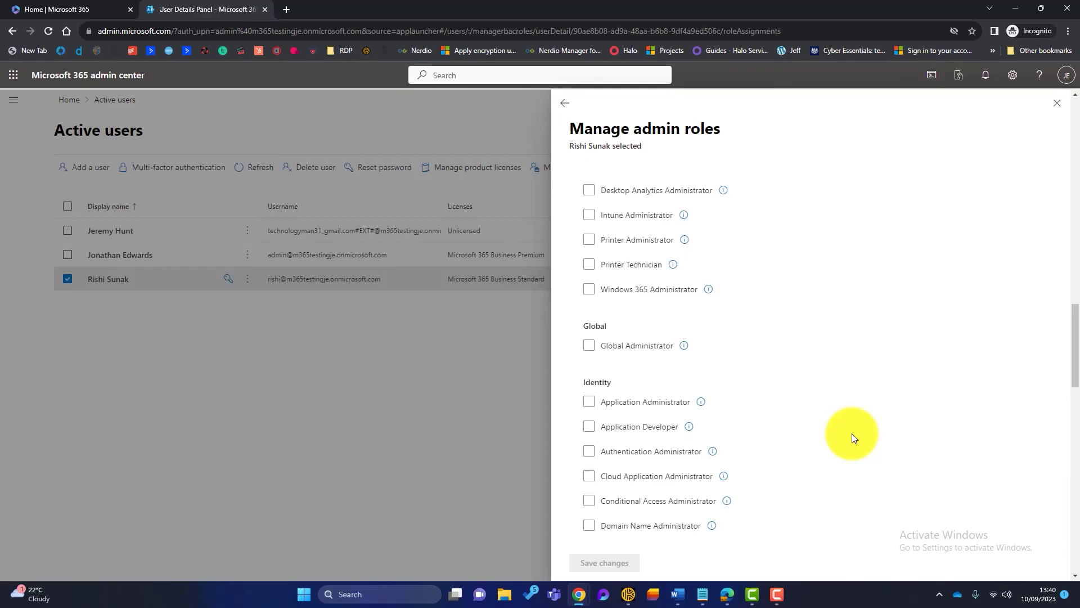
scroll(851, 433, down, 2)
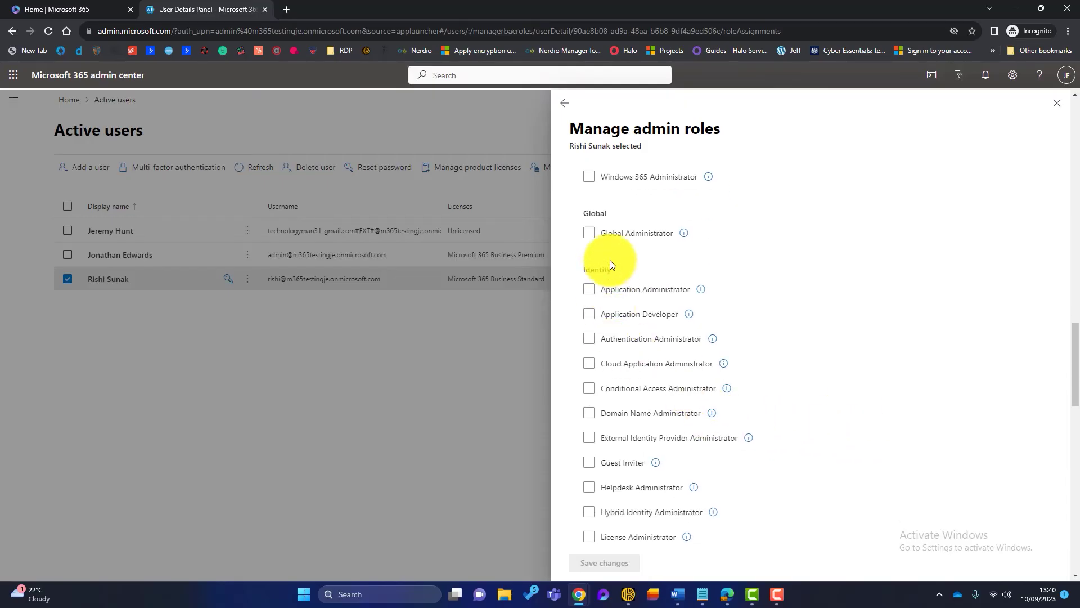
click(632, 471)
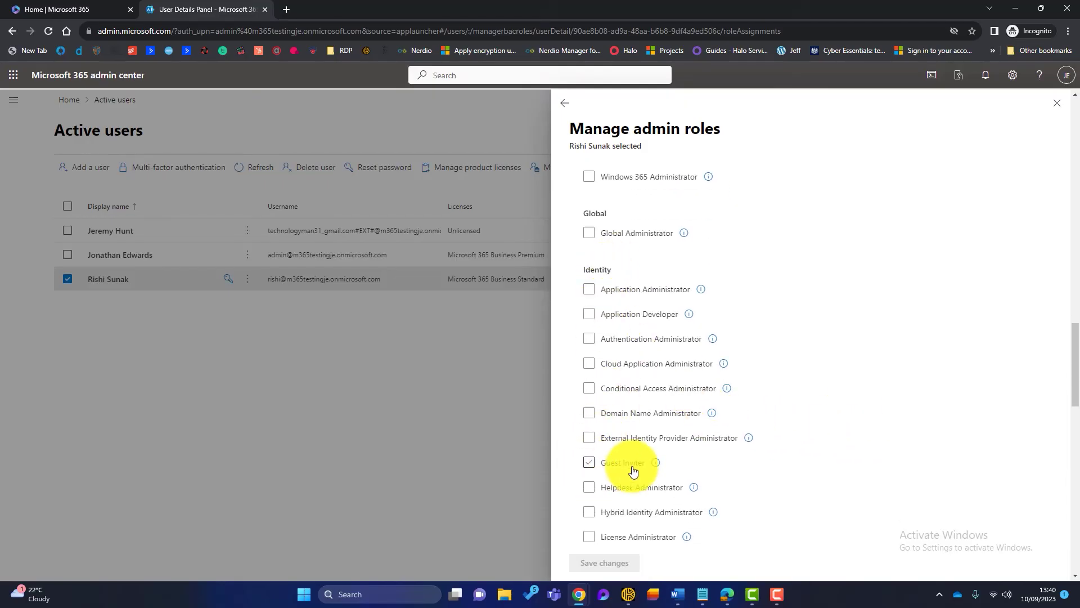
mouse_move(653, 468)
click(590, 465)
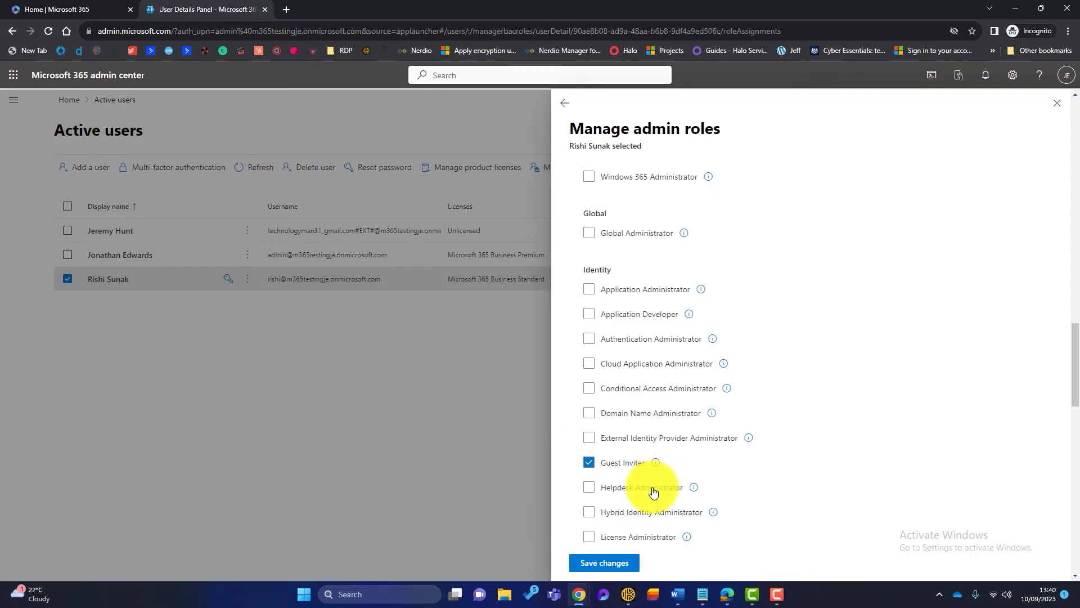
click(619, 564)
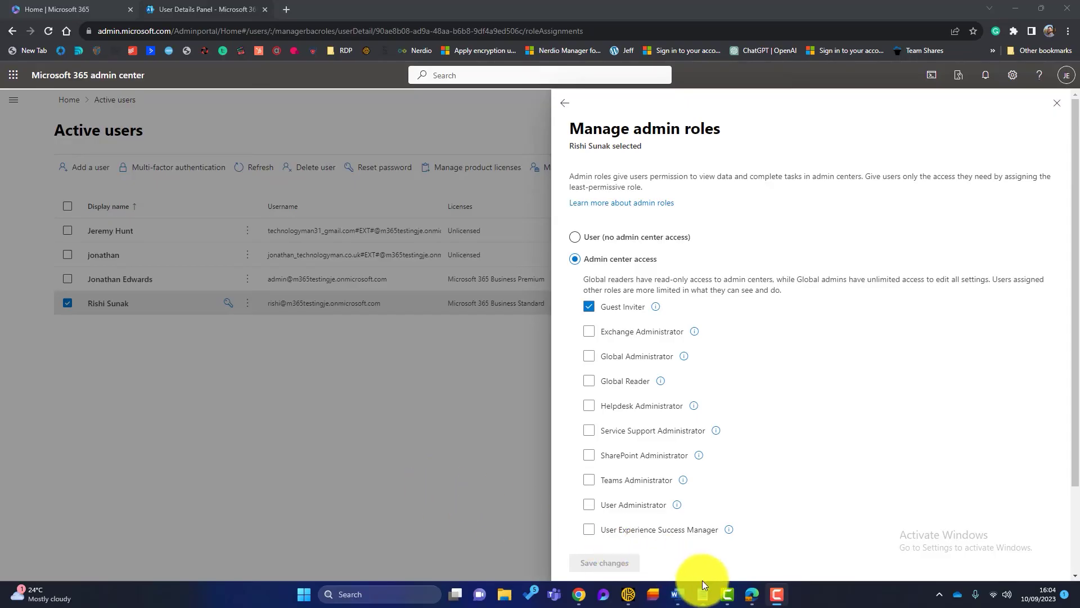
- Paste the outside e-mail address and add it to Government Finance as a guest
click(748, 595)
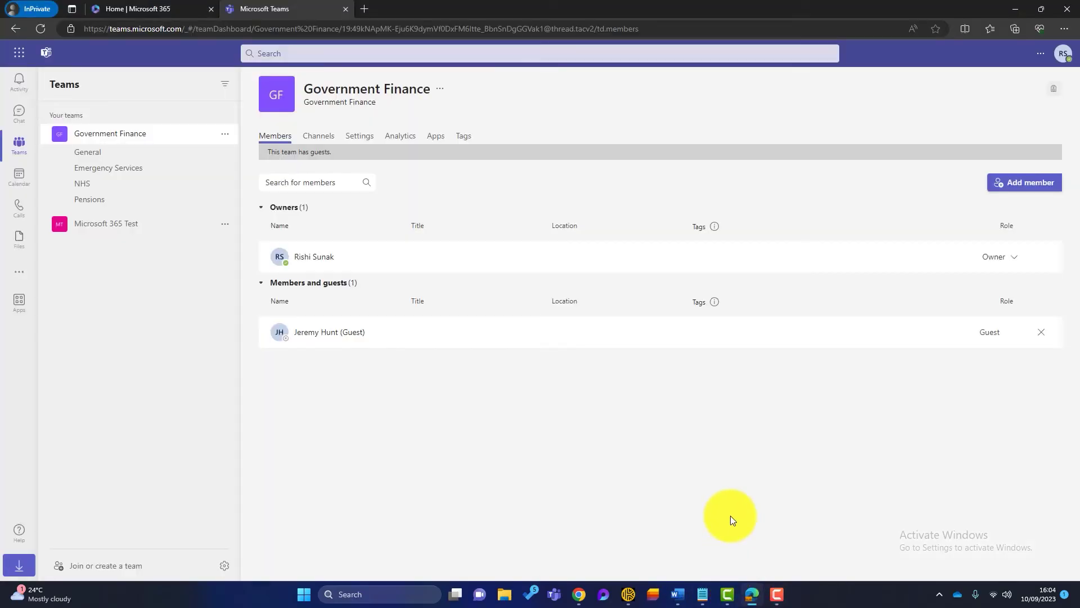
click(1023, 183)
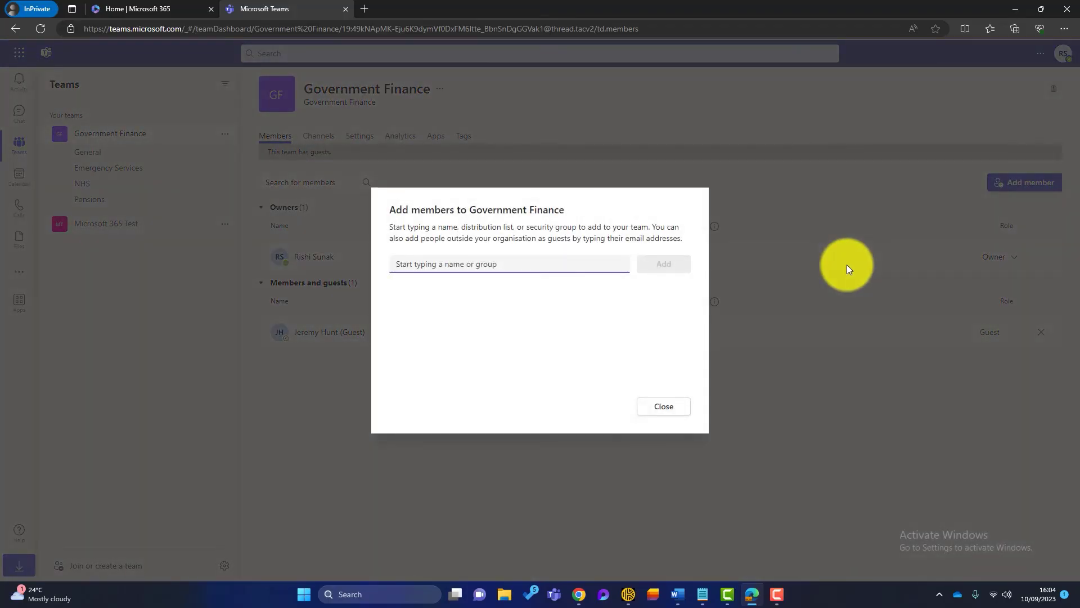
key(ctrl+v)
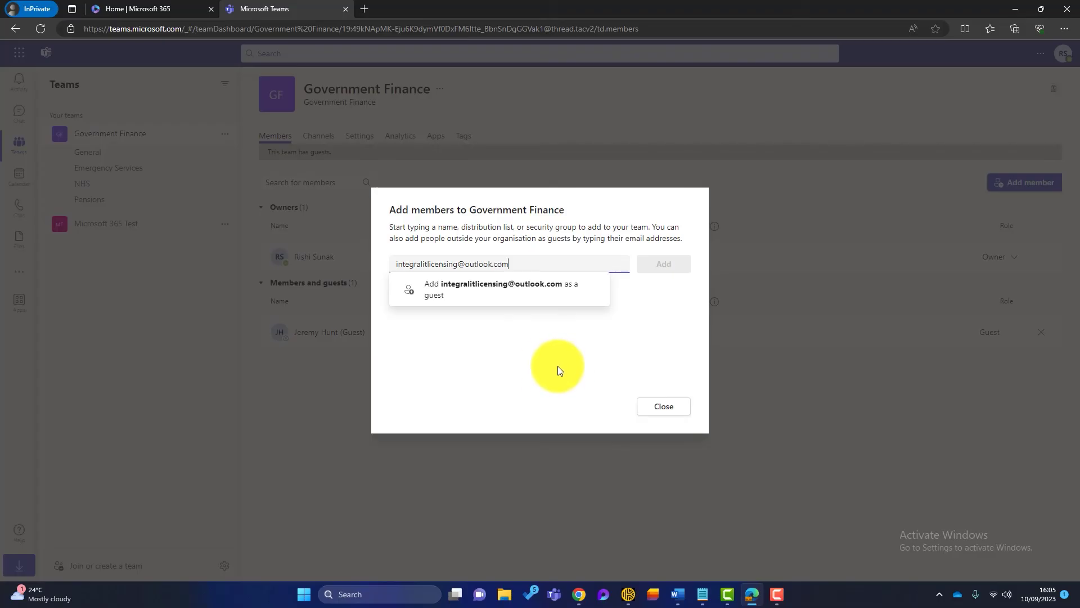
click(512, 296)
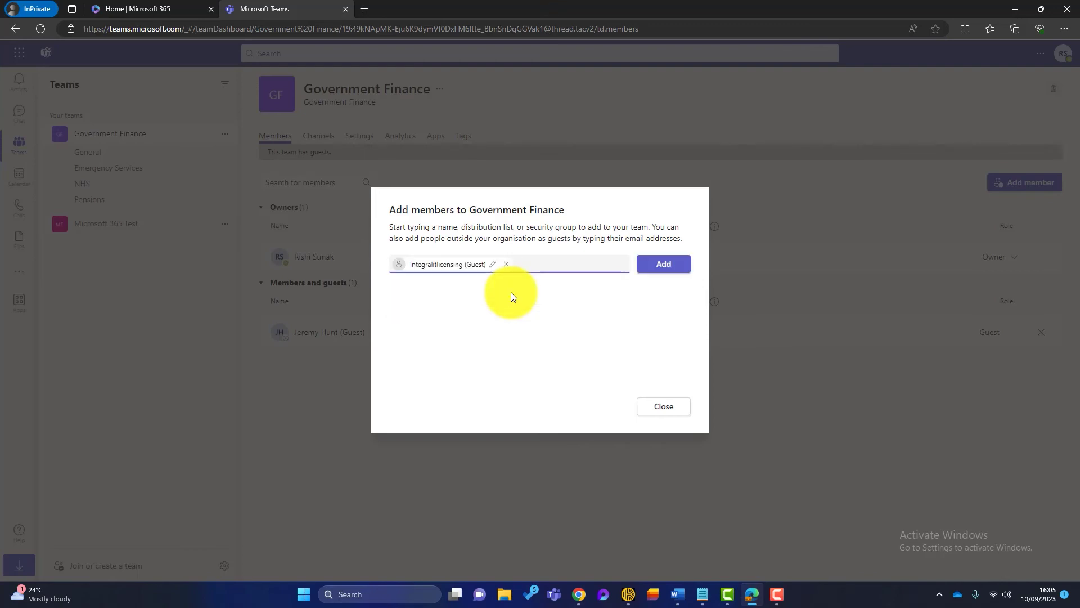
click(651, 270)
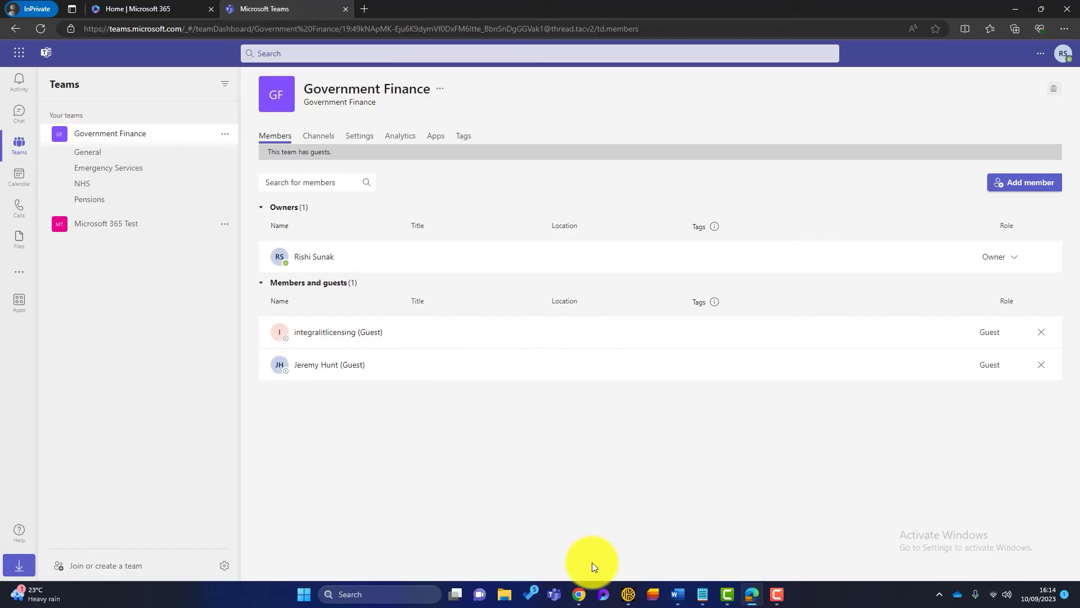
- Open the Teams invitation e-mail in the guest's Outlook and follow its Open Microsoft Teams link
mouse_move(585, 585)
click(621, 545)
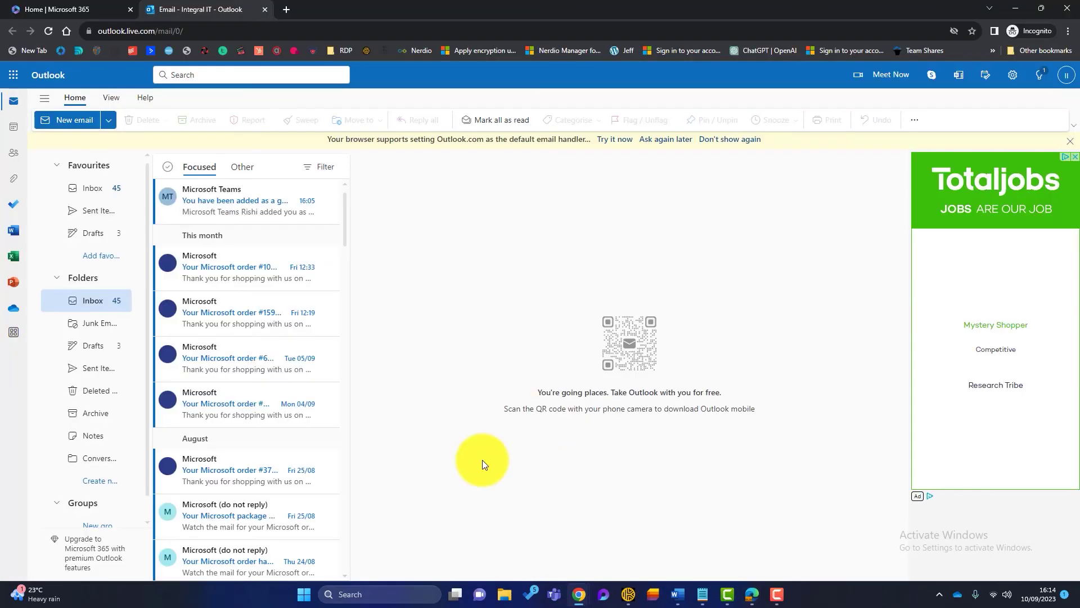
click(218, 202)
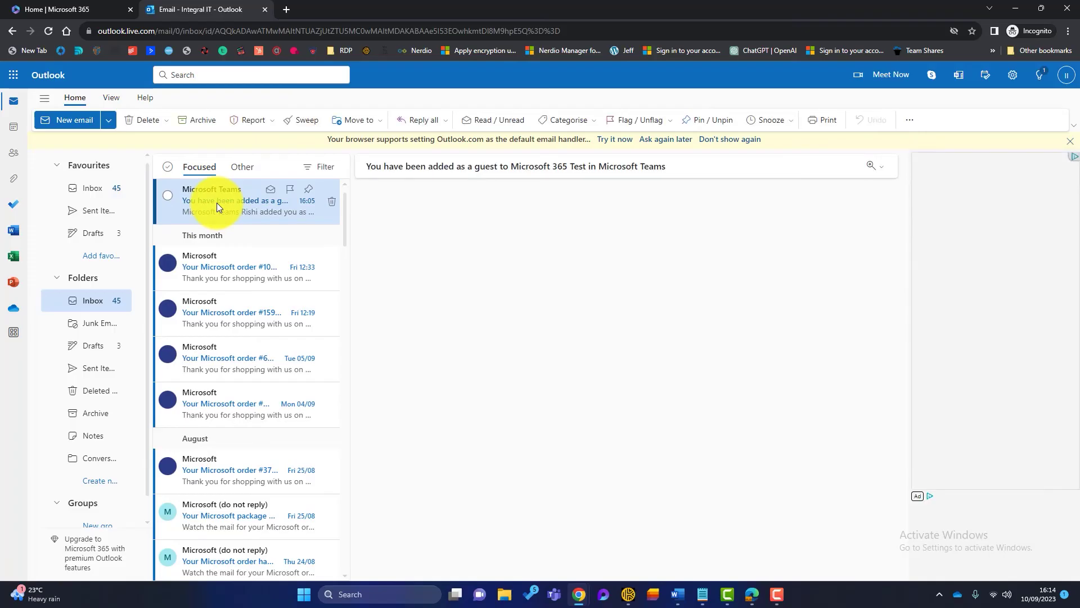
double_click(217, 203)
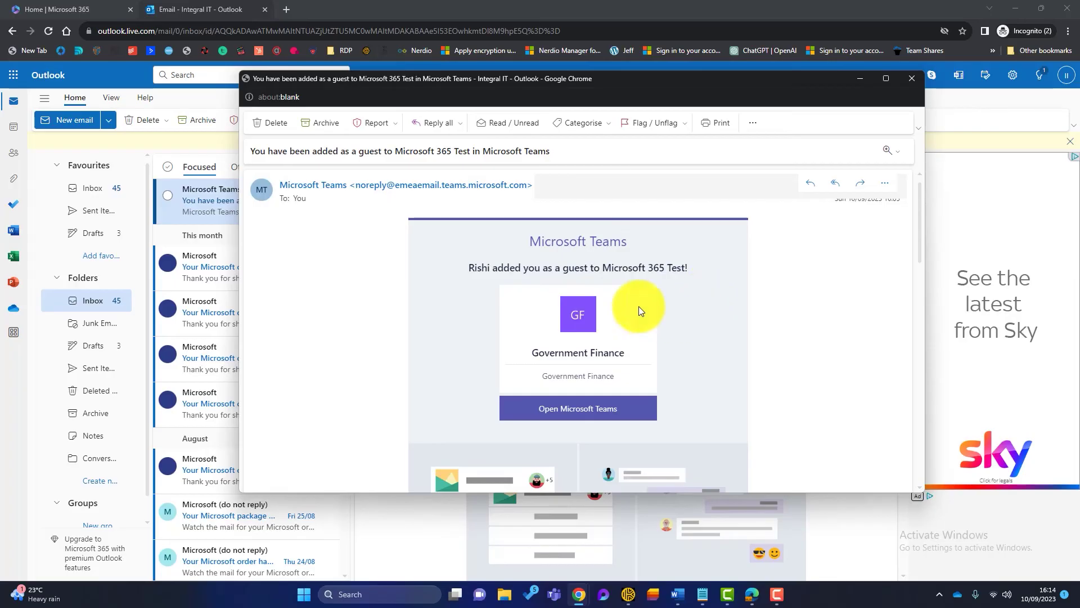
click(567, 408)
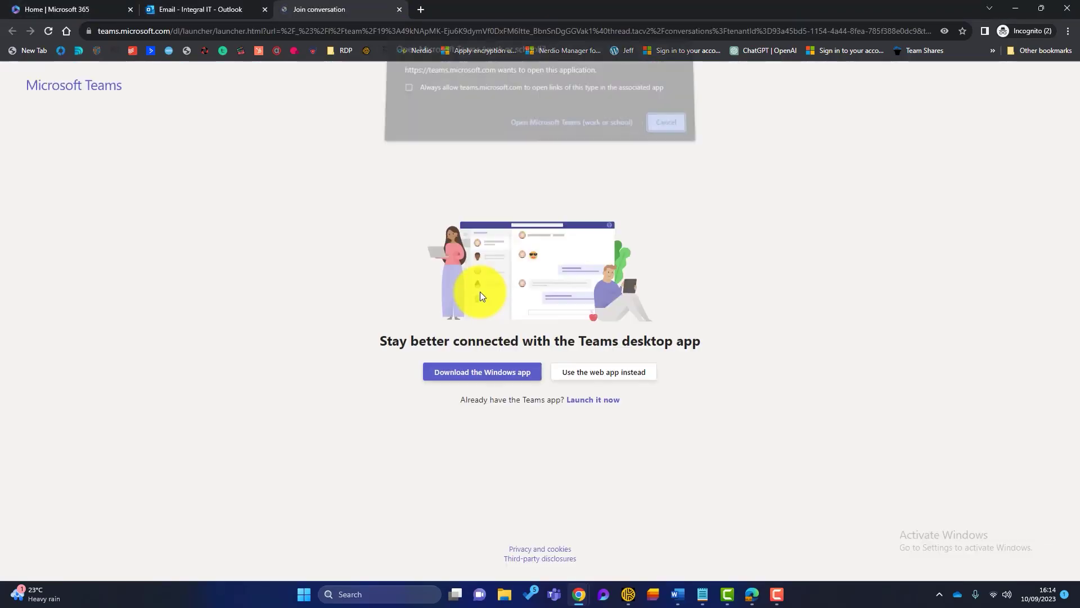
- Continue in the Teams web app and re-expand the Government Finance team
click(608, 367)
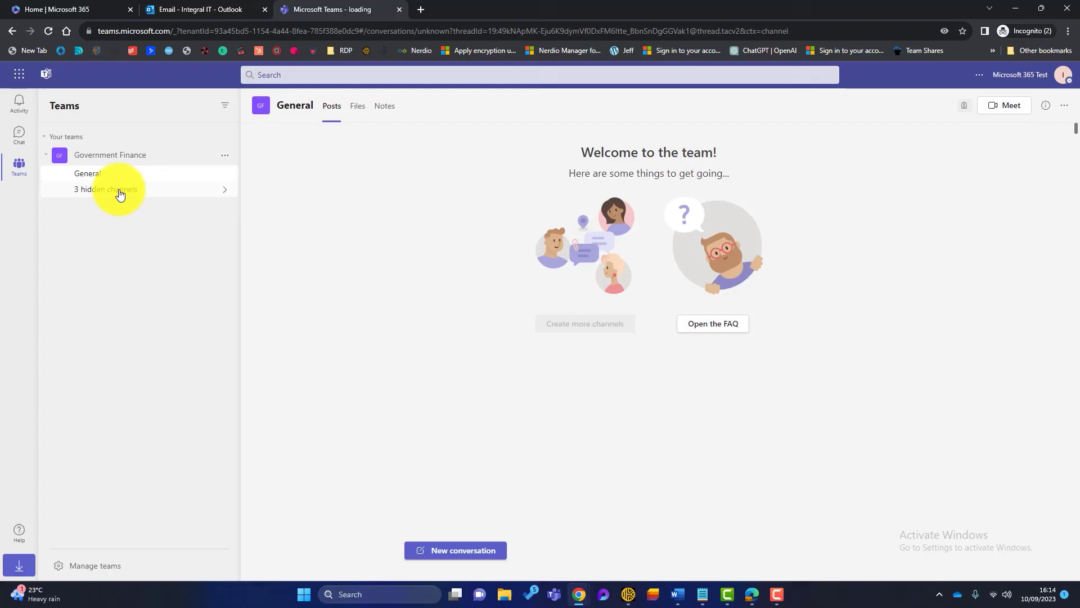
click(119, 165)
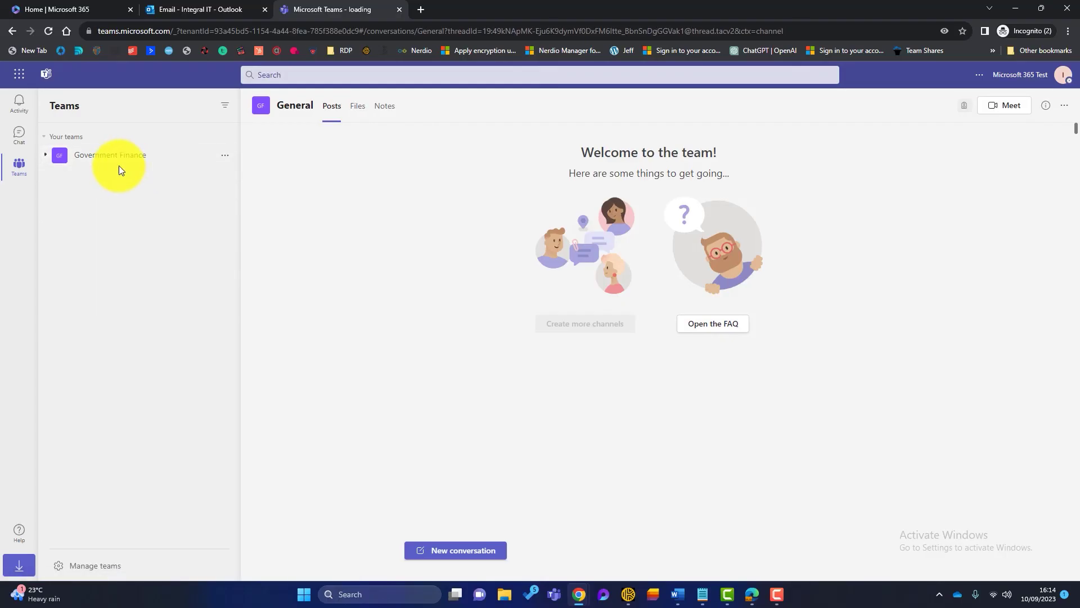
click(120, 166)
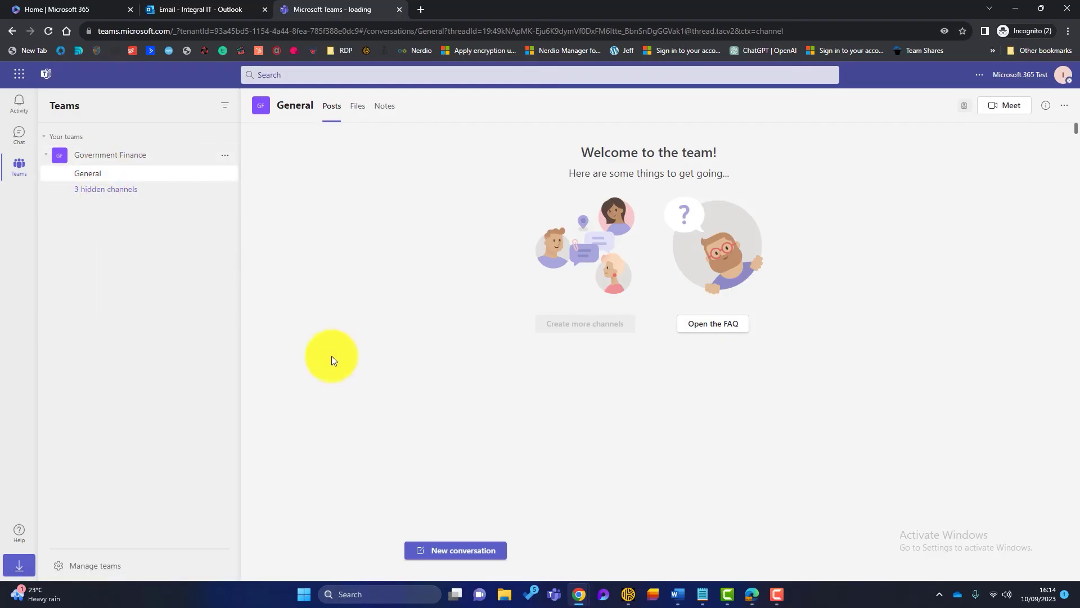
- Make the Emergency Services and NHS channels visible to all Government Finance members
click(753, 592)
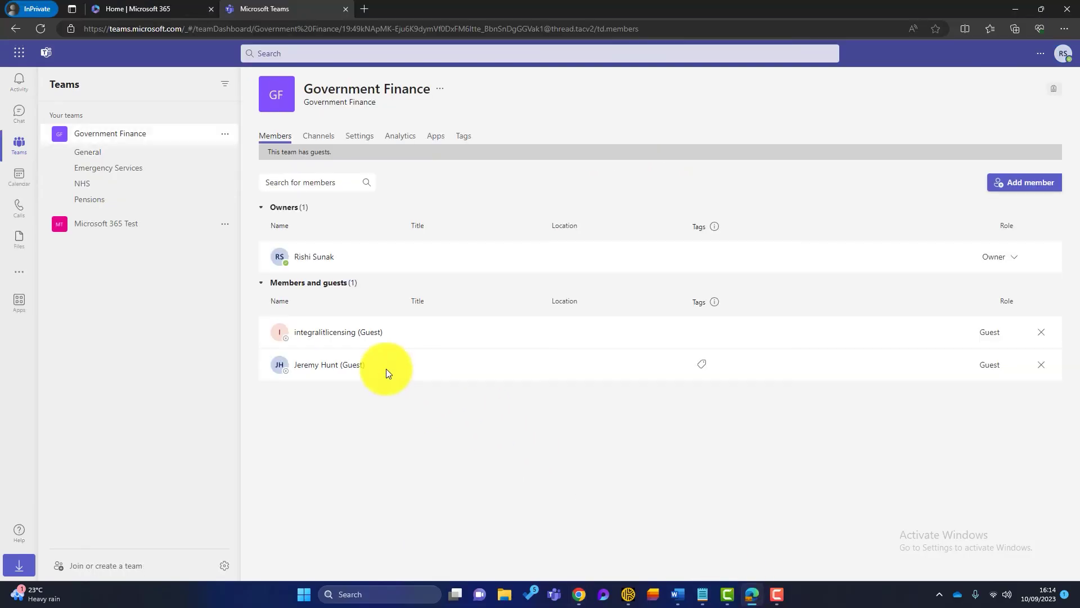
click(310, 140)
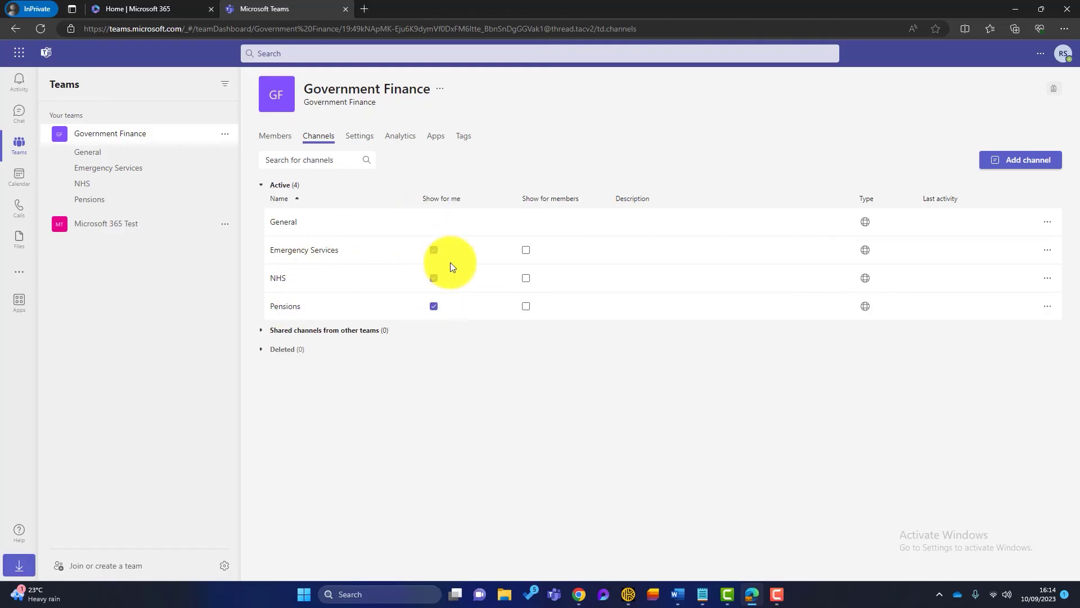
click(526, 252)
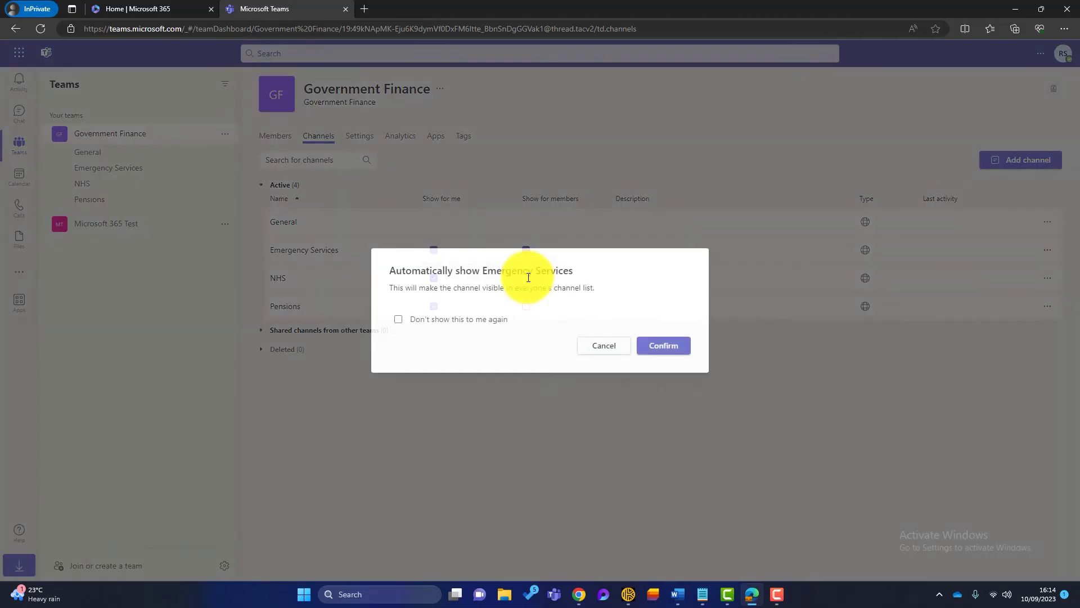
click(669, 344)
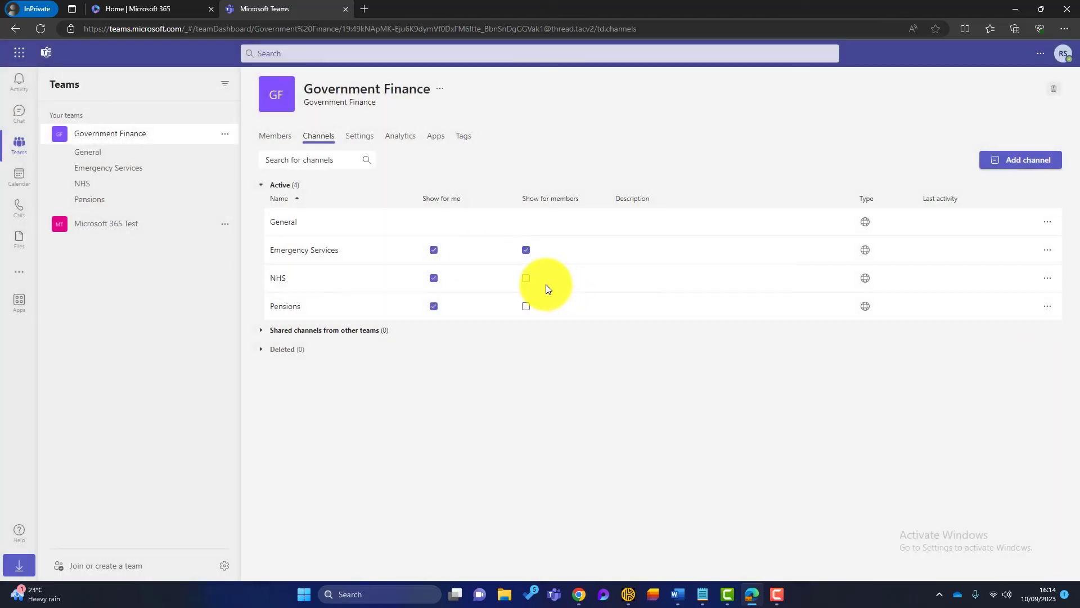
click(526, 278)
click(497, 325)
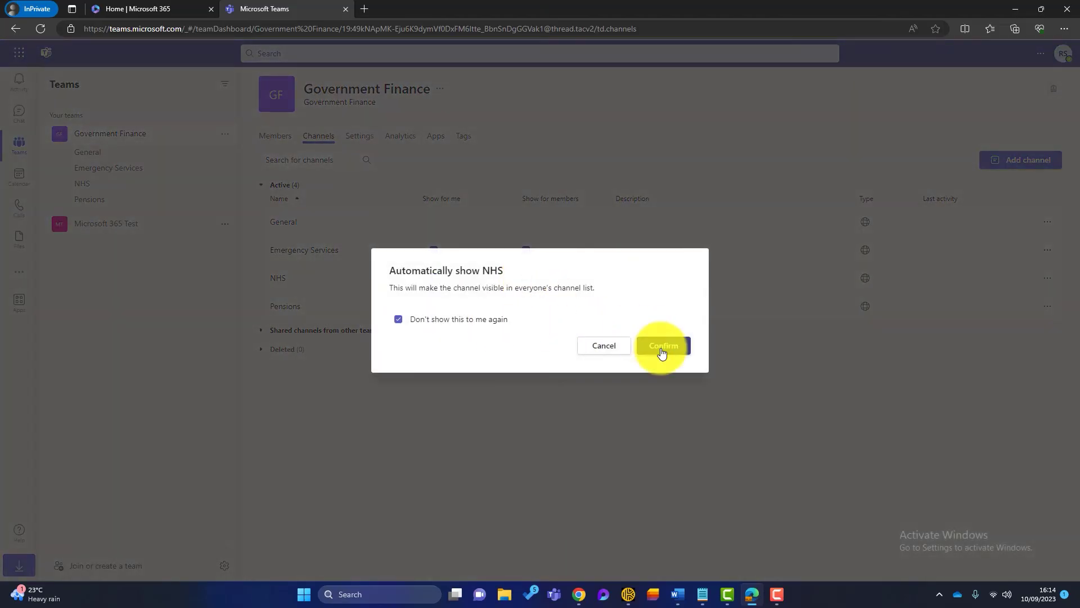
click(660, 349)
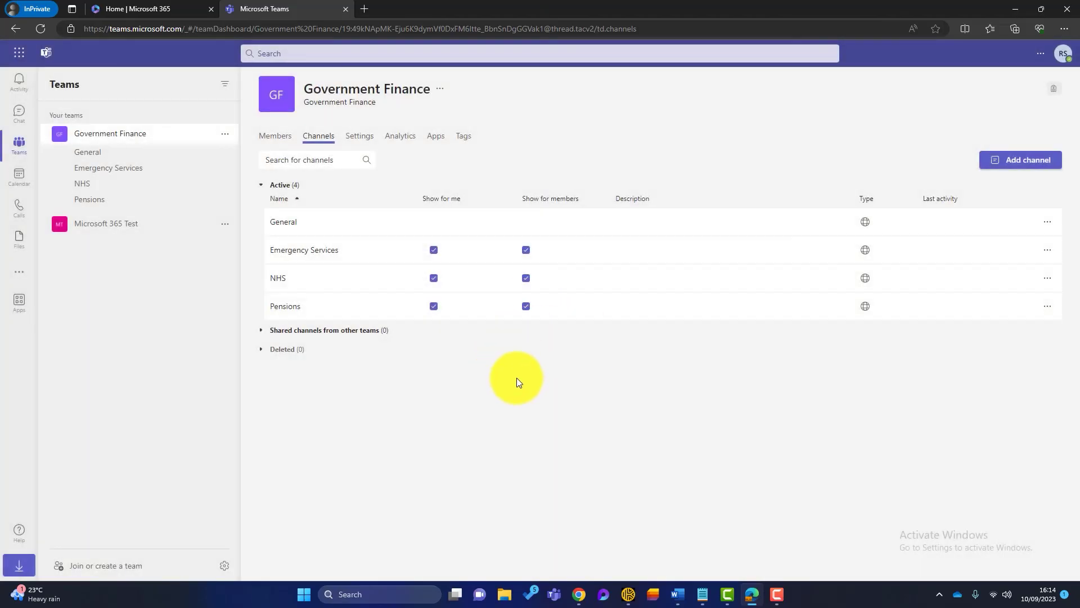
- Switch back to the guest's Teams window through the invitation e-mail window
mouse_move(579, 594)
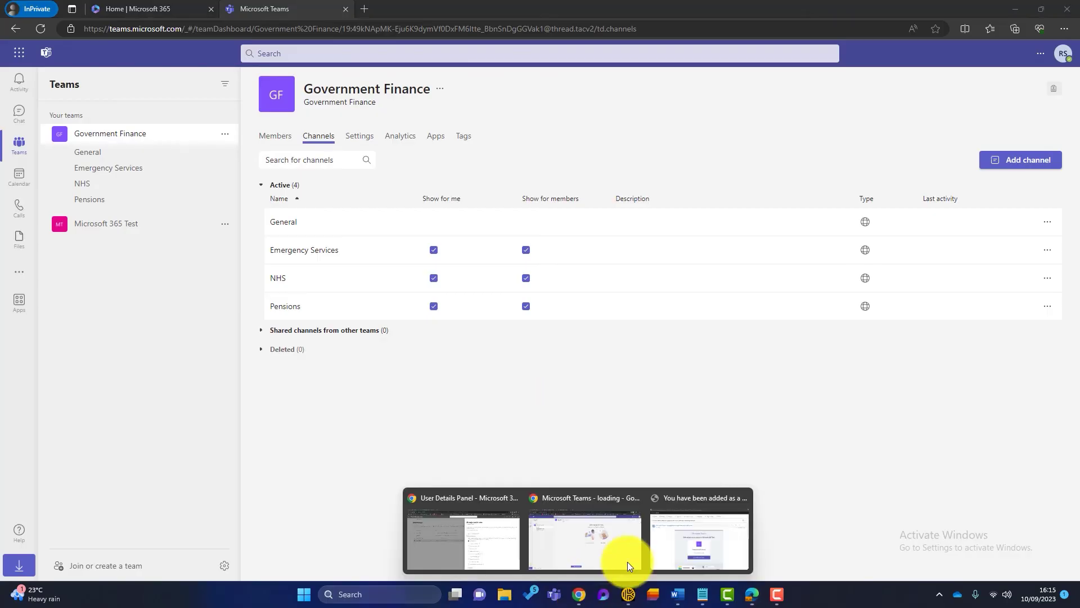
click(699, 526)
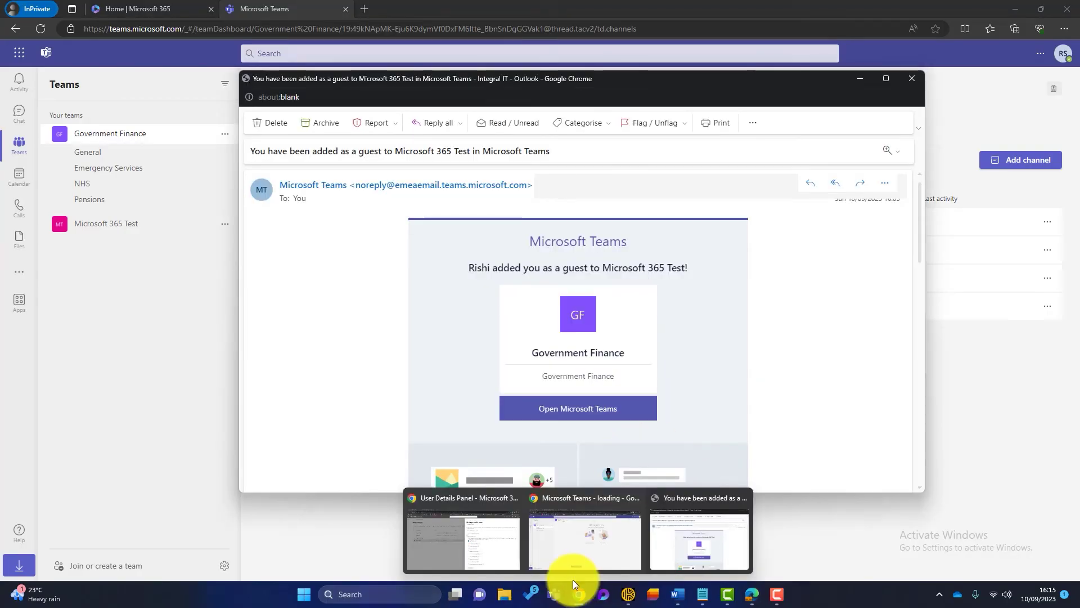
click(568, 534)
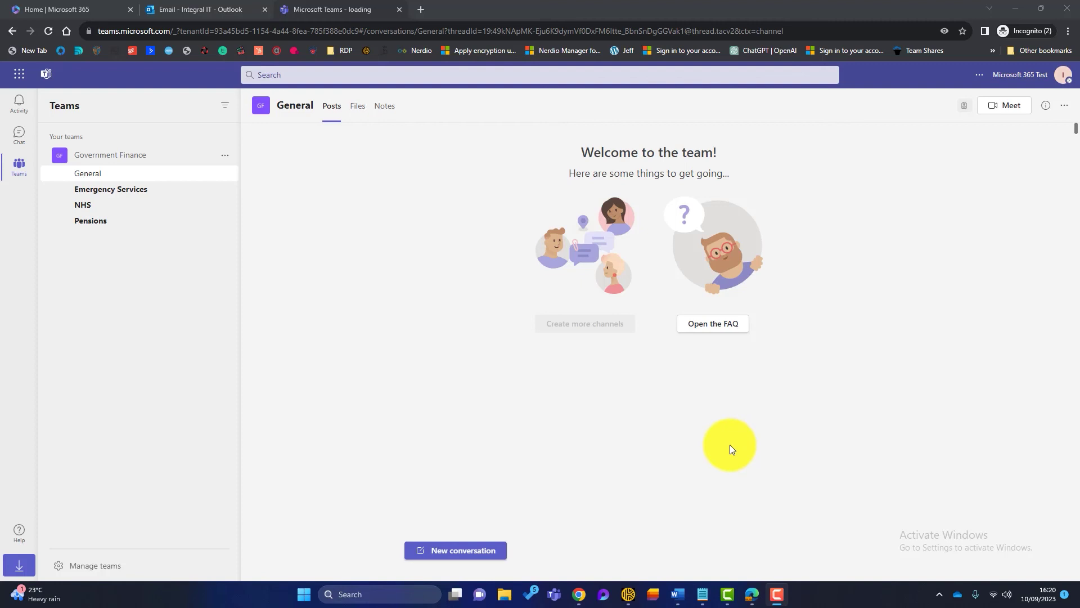
- Go to the Identity (Entra) admin center and open Protection > Conditional Access
mouse_move(579, 593)
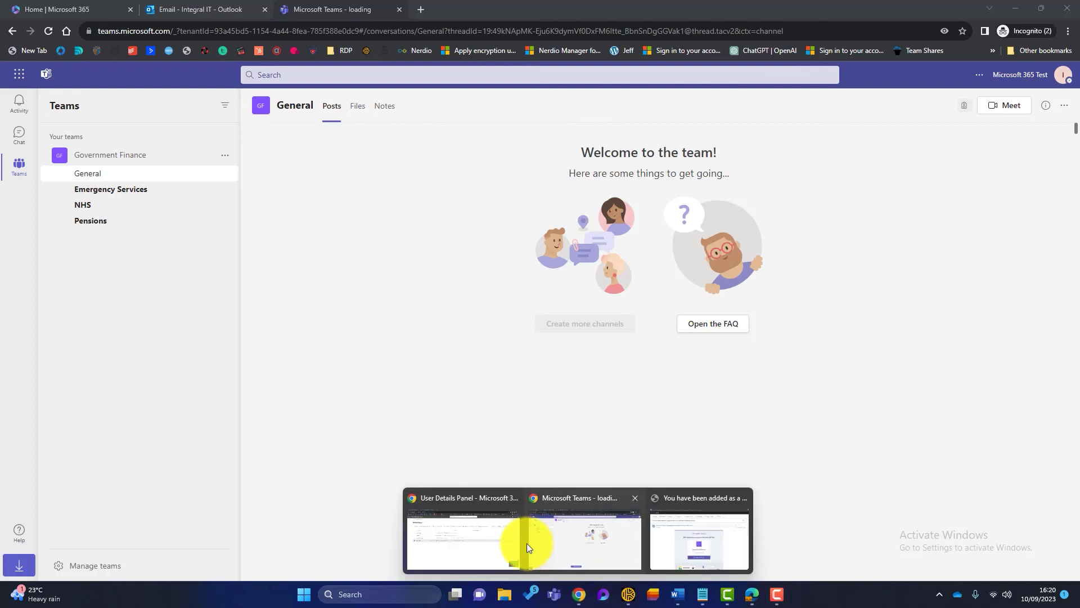
click(434, 494)
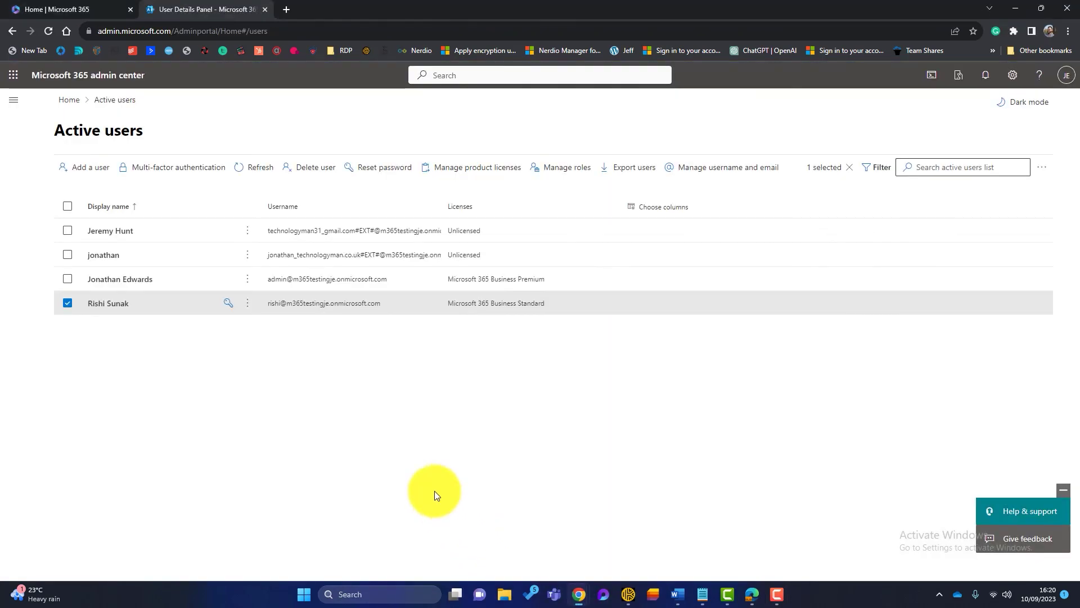
click(14, 104)
click(15, 105)
scroll(65, 337, down, 2)
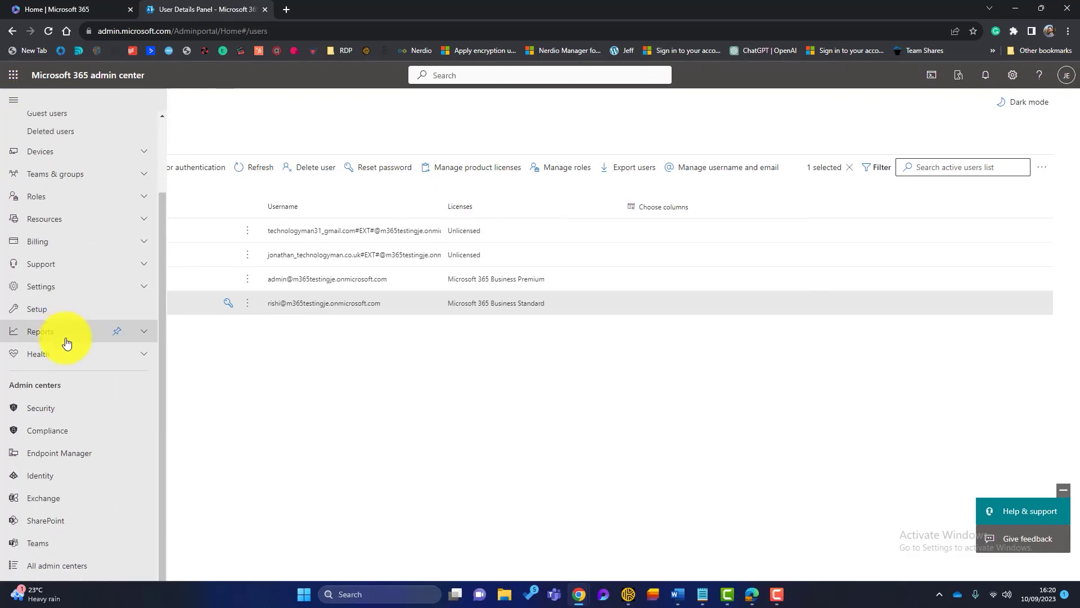
click(56, 474)
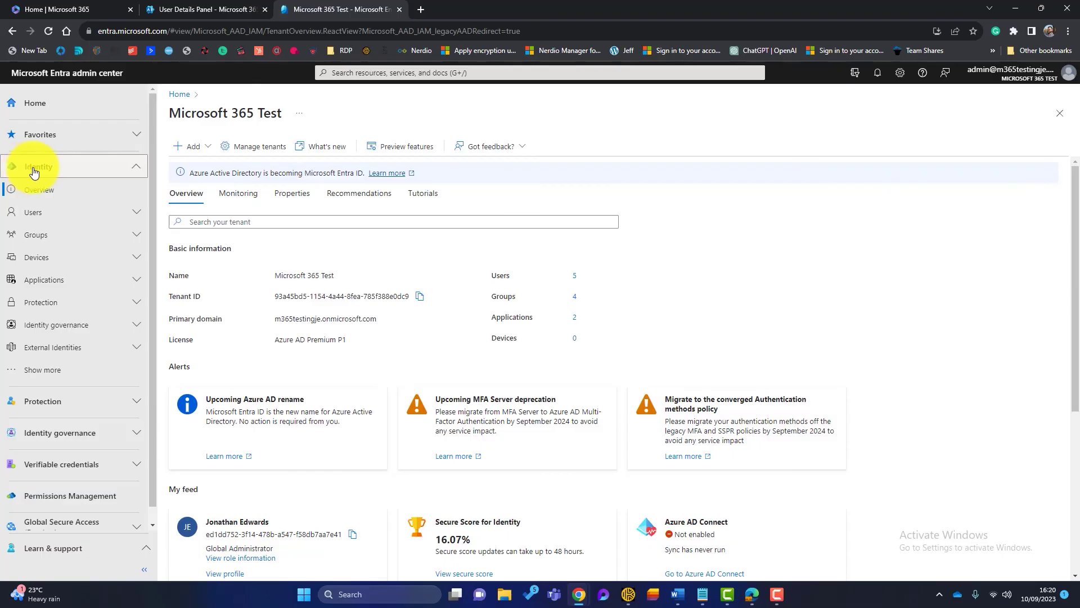
click(135, 303)
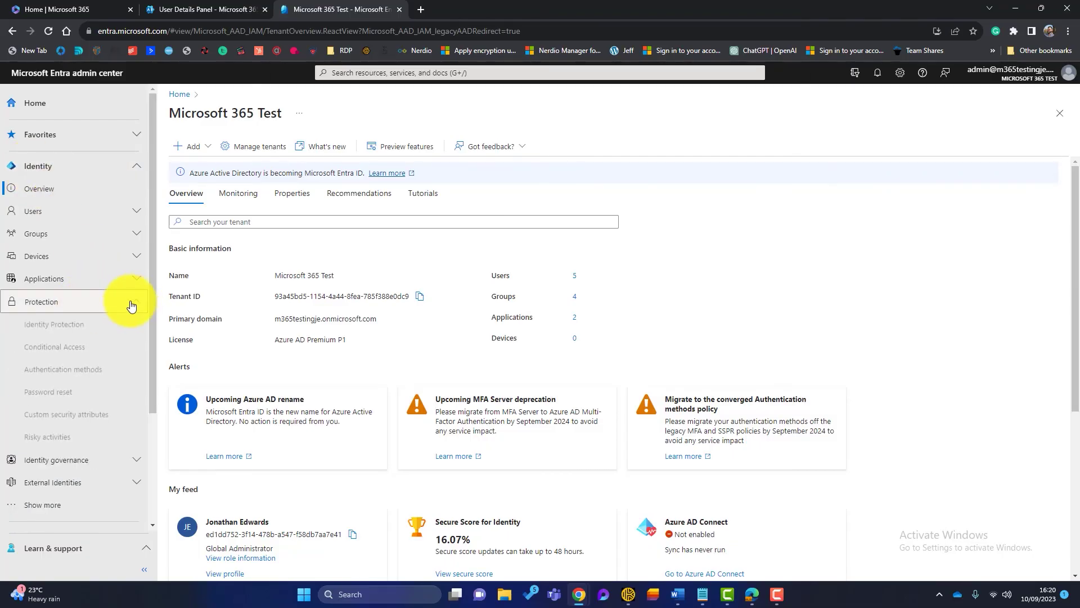
click(73, 352)
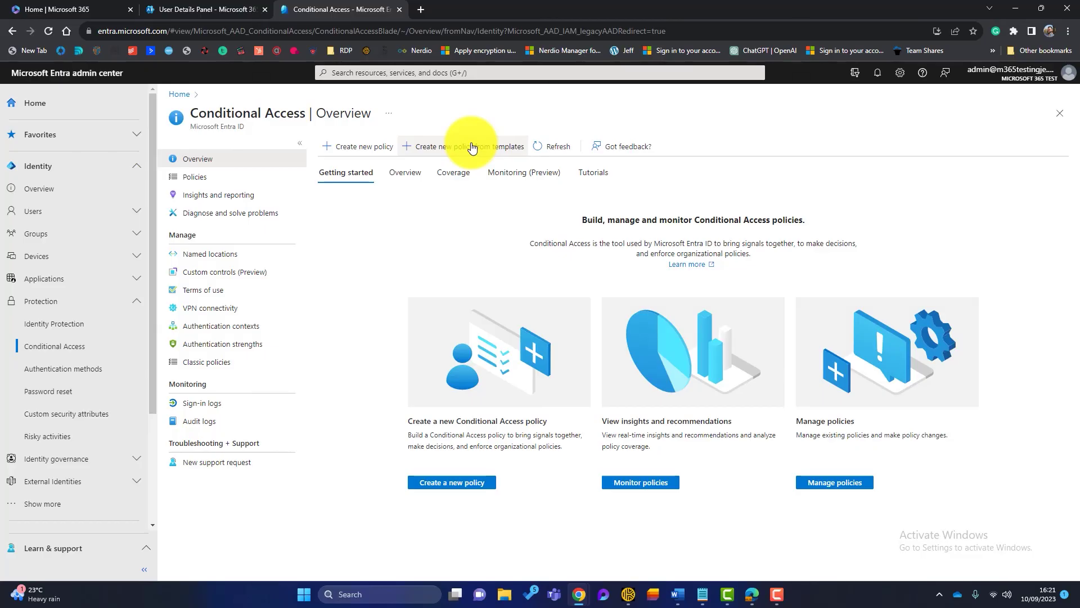
- Start a new policy from the 'Require multifactor authentication for guest access' template
click(471, 148)
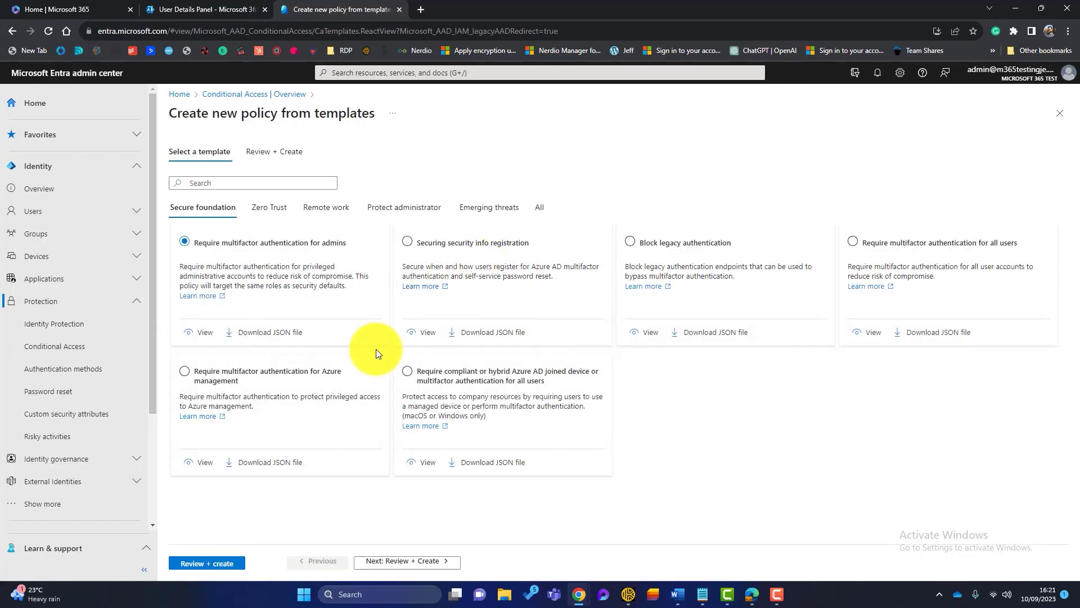
click(539, 208)
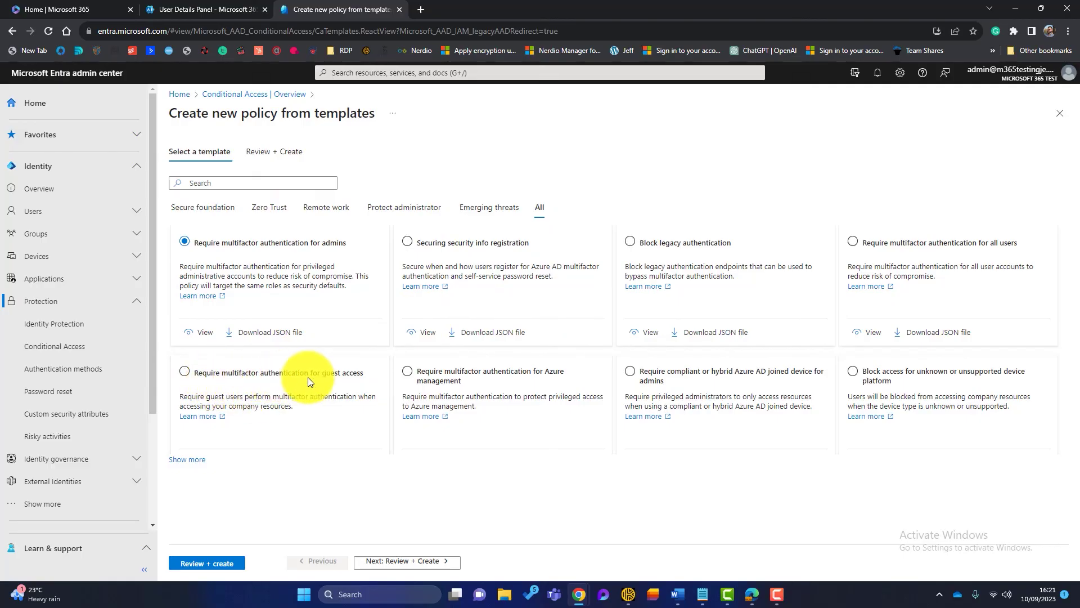
click(183, 372)
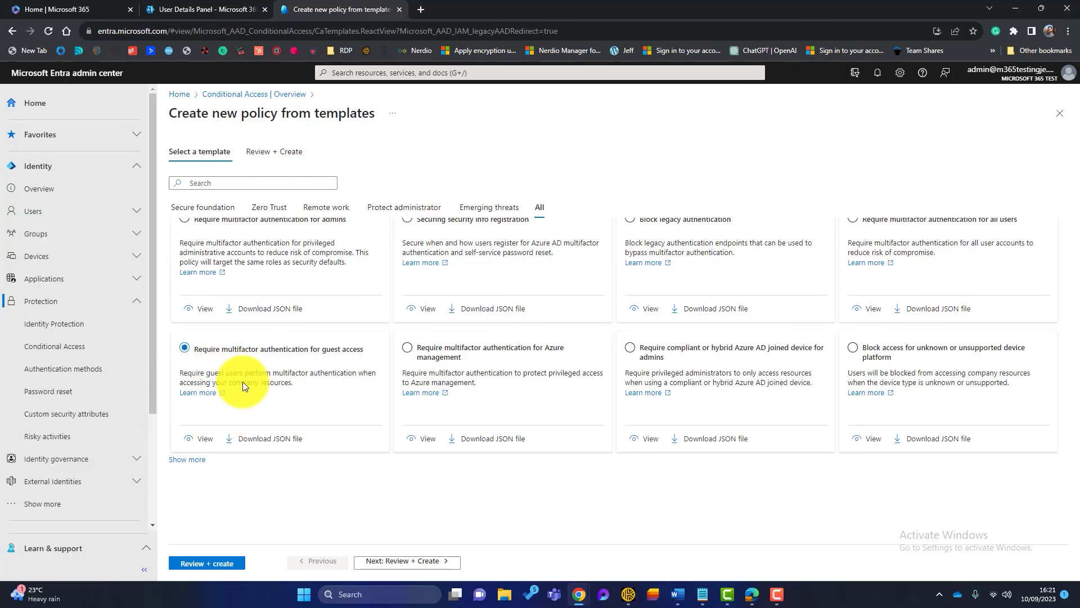
click(387, 561)
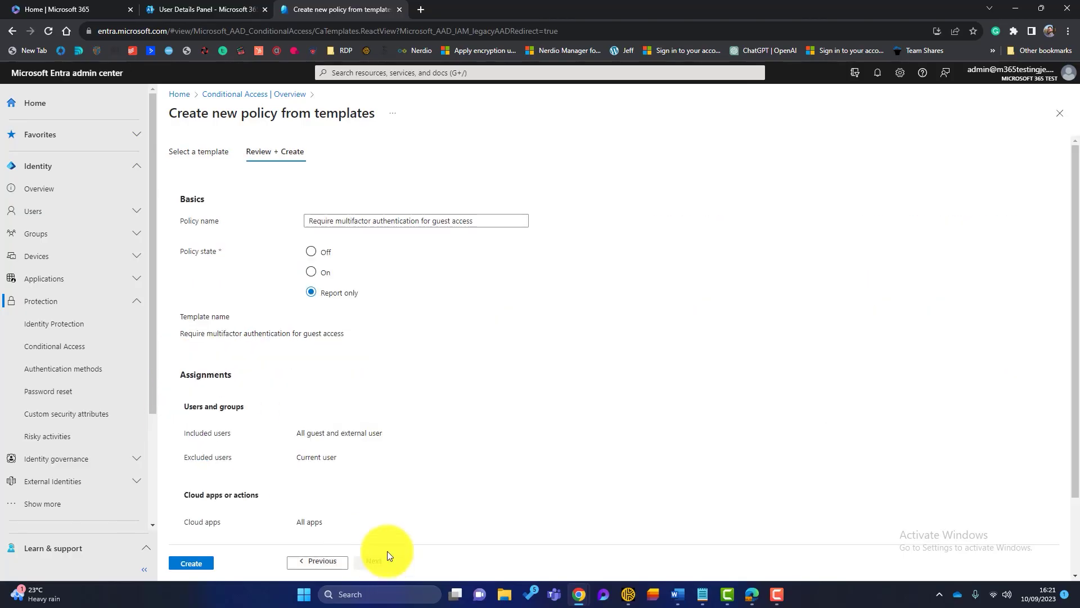
- Set the policy state to On, confirm the MFA grant requirement, and create it
click(311, 272)
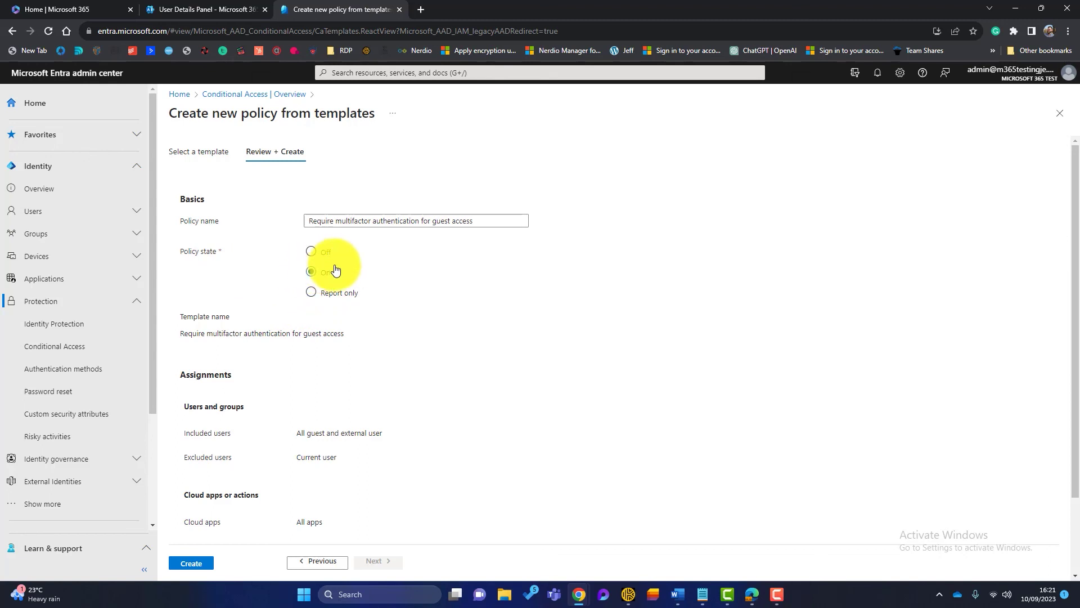
triple_click(484, 220)
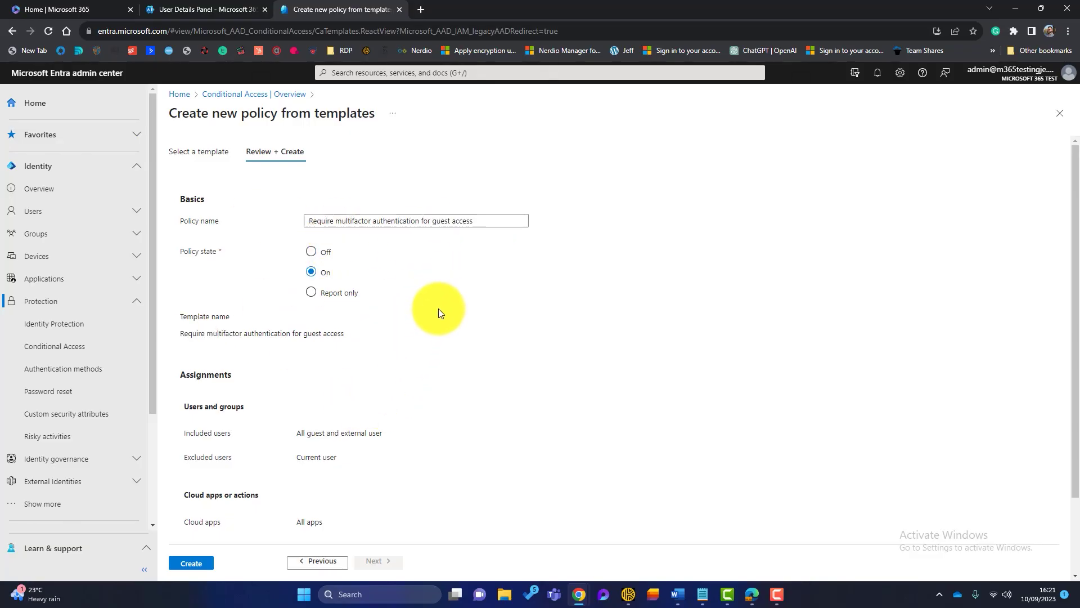
scroll(438, 337, down, 2)
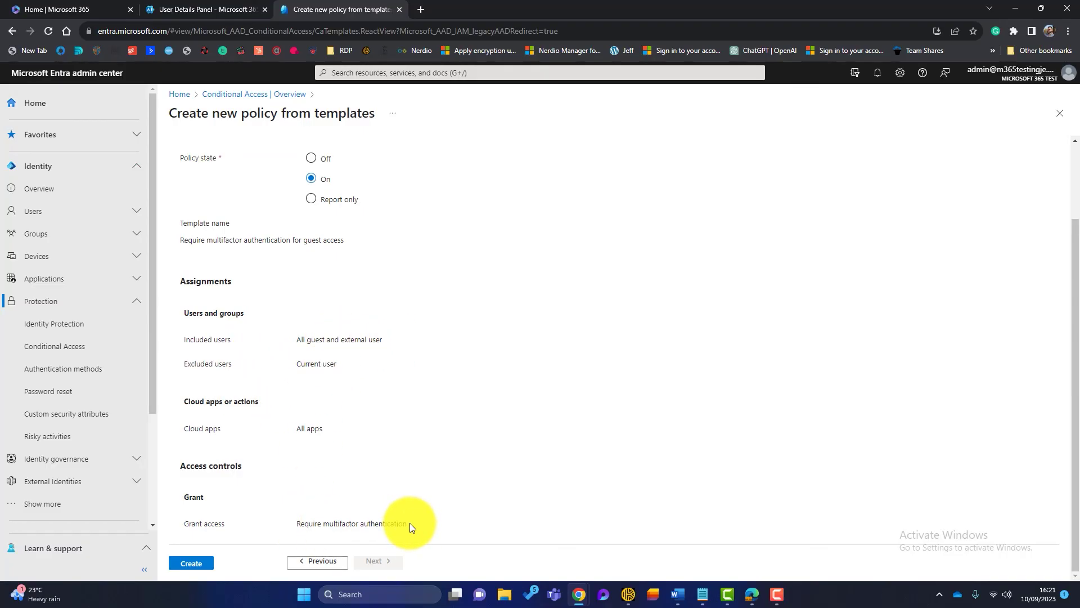
drag(409, 522, 309, 522)
click(394, 471)
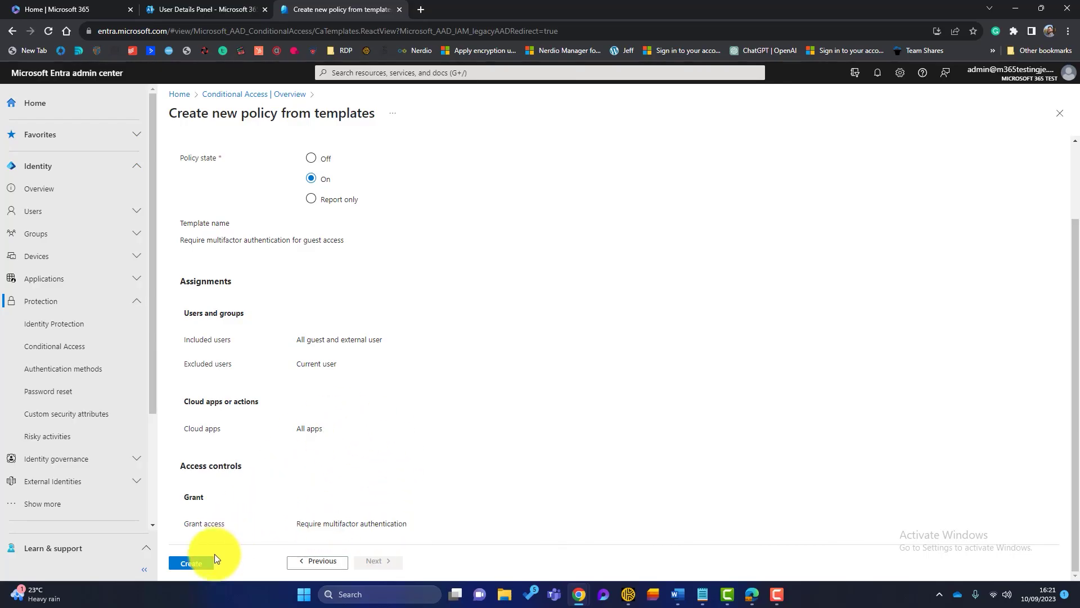
click(194, 561)
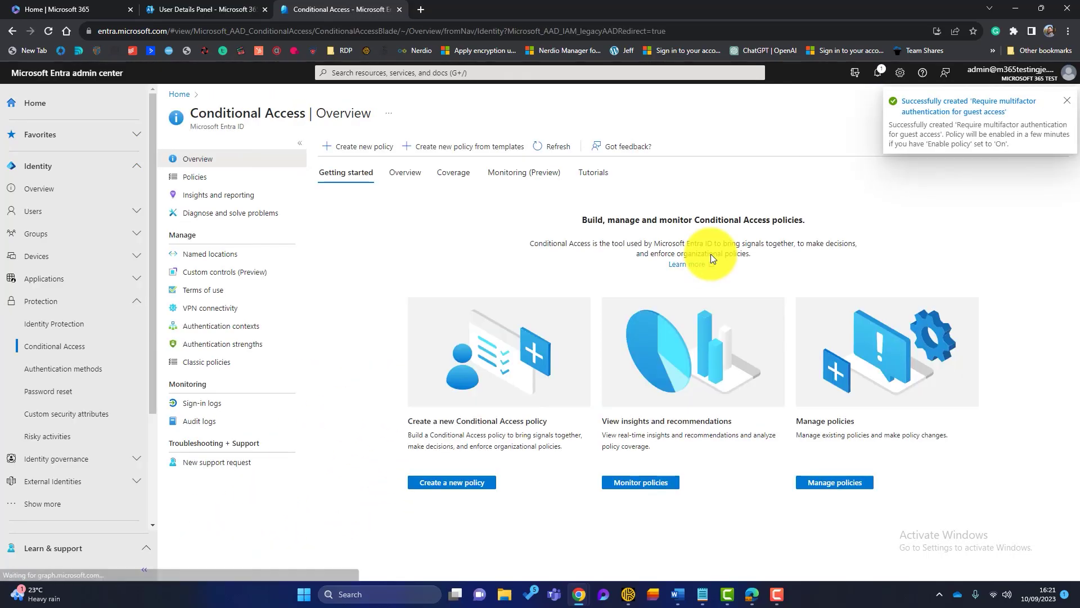
- Dismiss the policy notification, close the guest's Teams tab, and relaunch Teams from the invitation email
click(1067, 106)
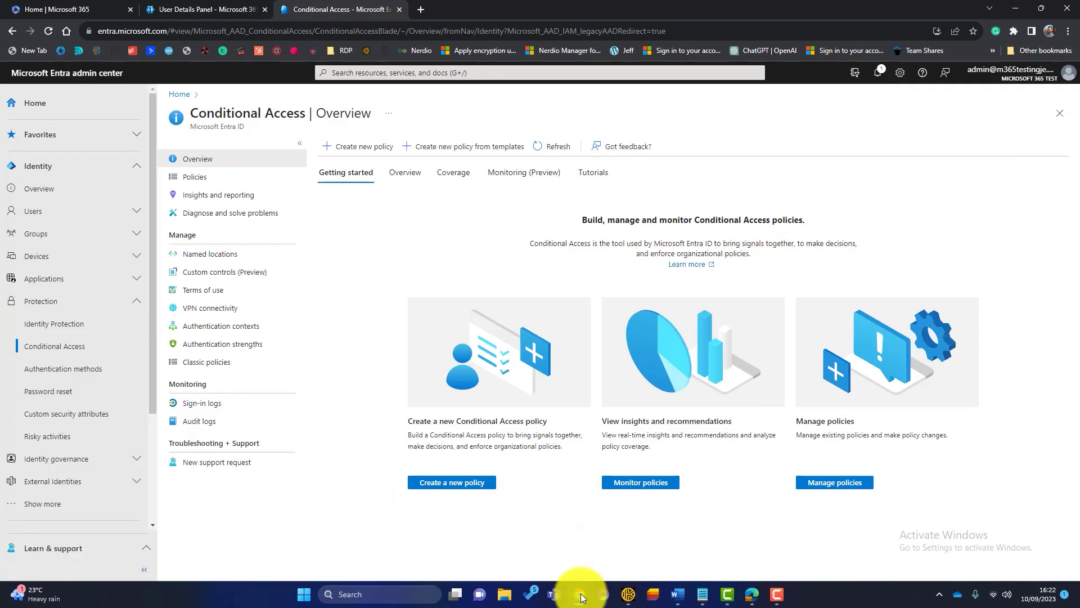
mouse_move(581, 598)
click(589, 540)
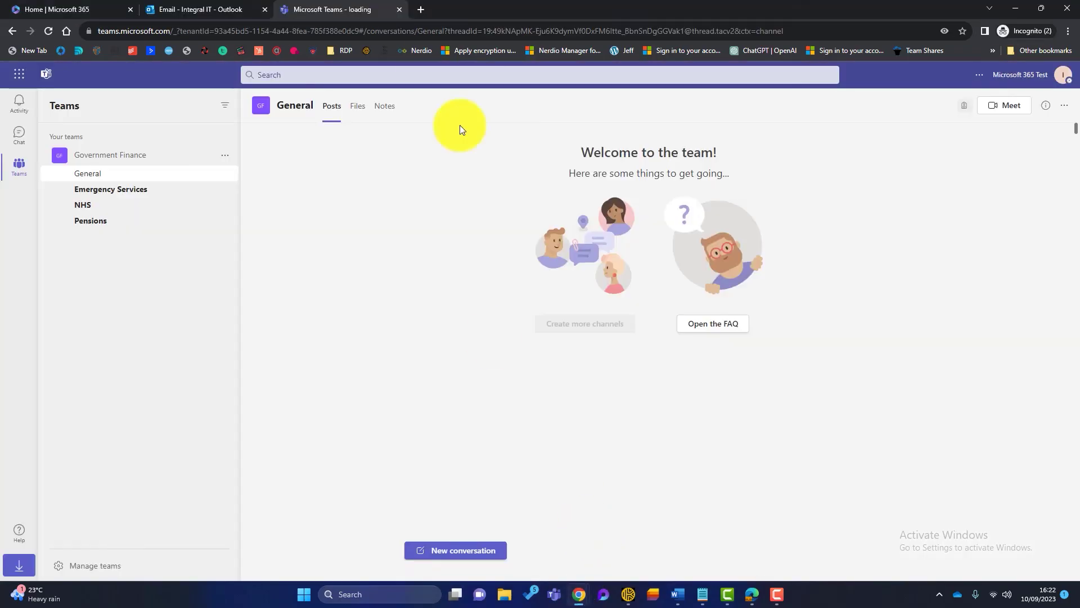
click(398, 9)
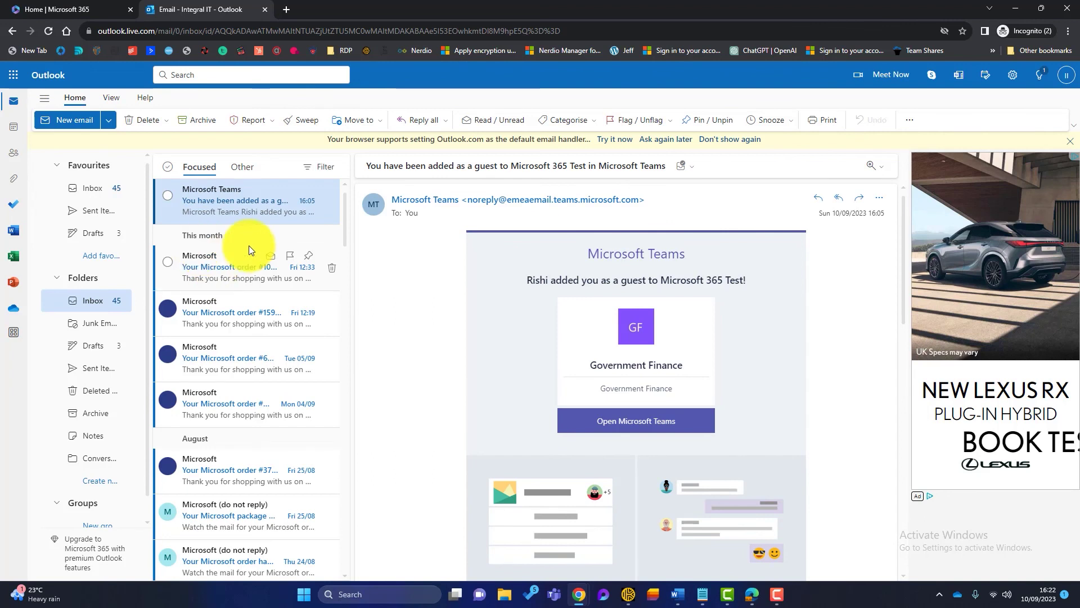
click(646, 422)
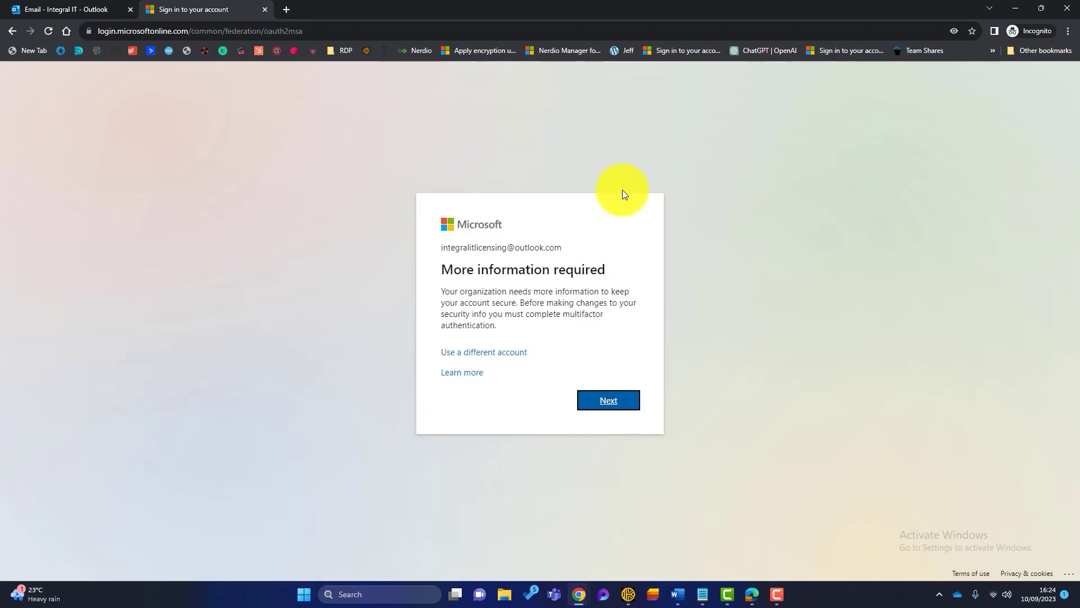
- Proceed past 'More information required' to begin Microsoft Authenticator MFA setup
click(591, 405)
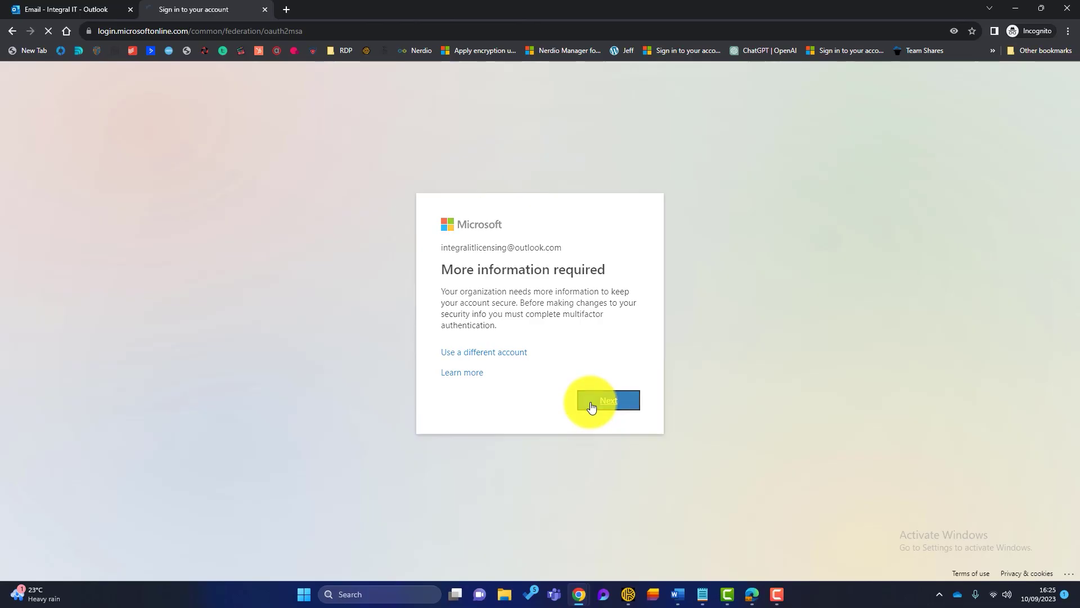